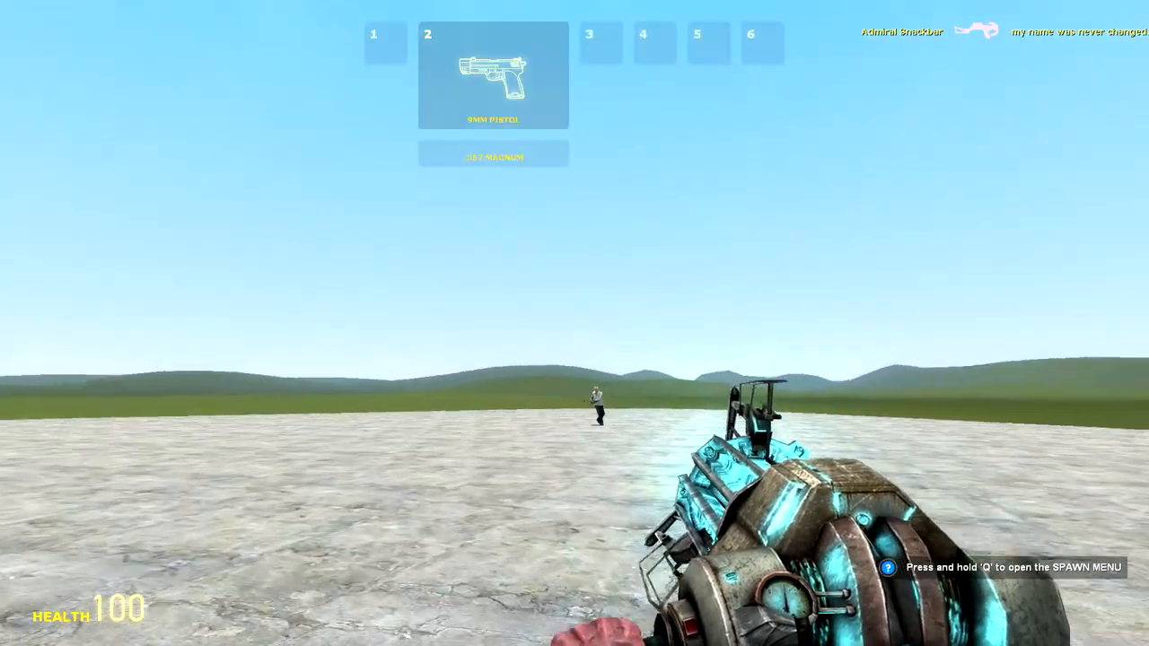
key("2")
Equip the .357 Magnum from slot 2 and shoot the player out on the flat ground.
left_click(574, 324)
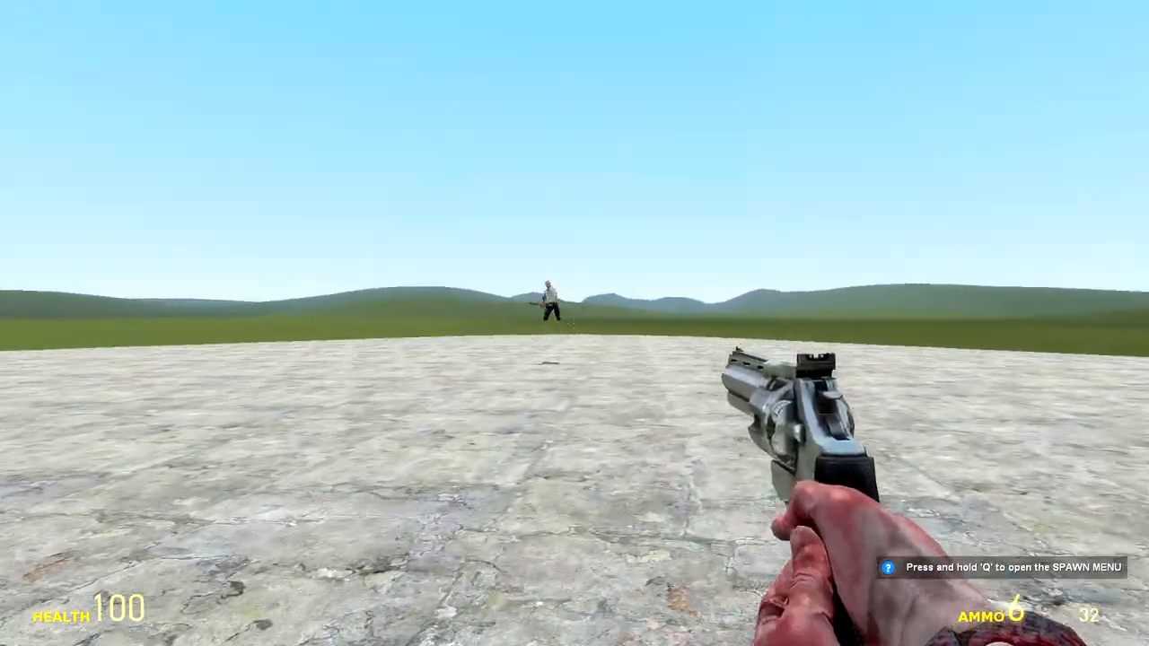
left_click(575, 323)
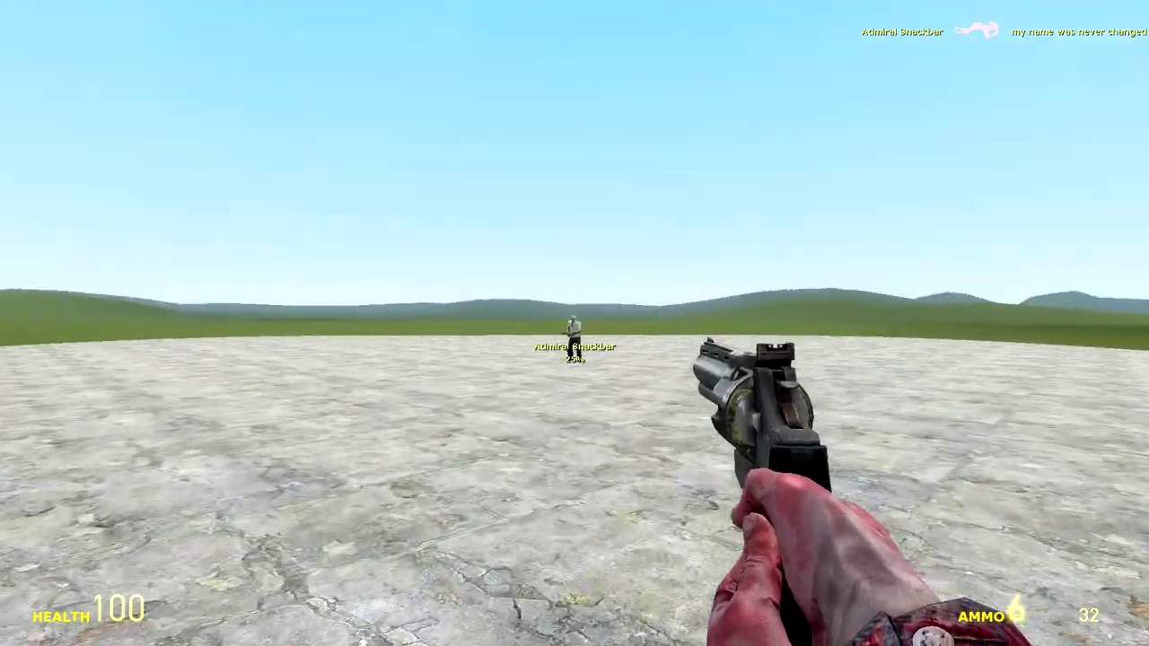
Fire all remaining revolver rounds at the player rising and floating high in the sky.
left_click(575, 323)
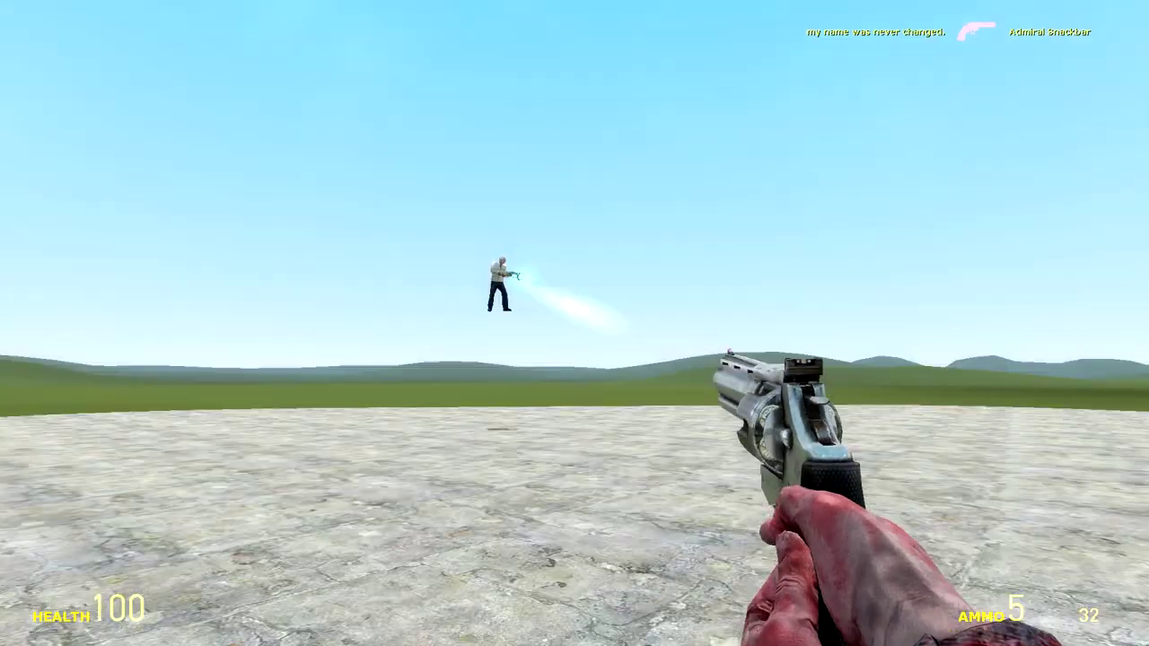
left_click(574, 323)
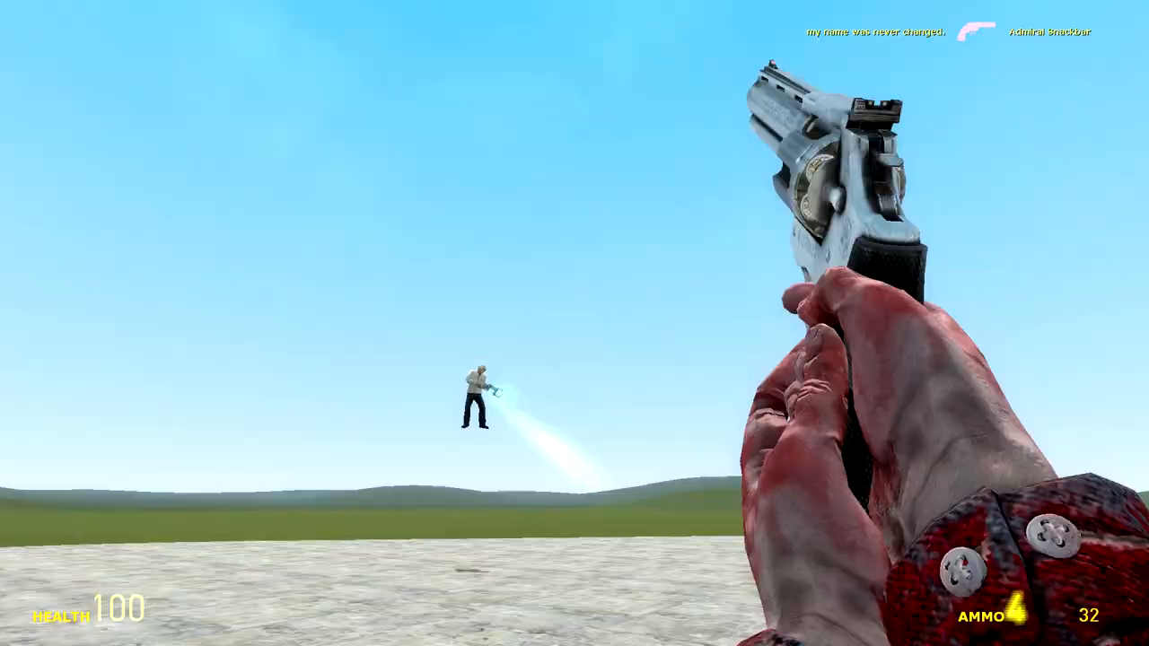
left_click(575, 323)
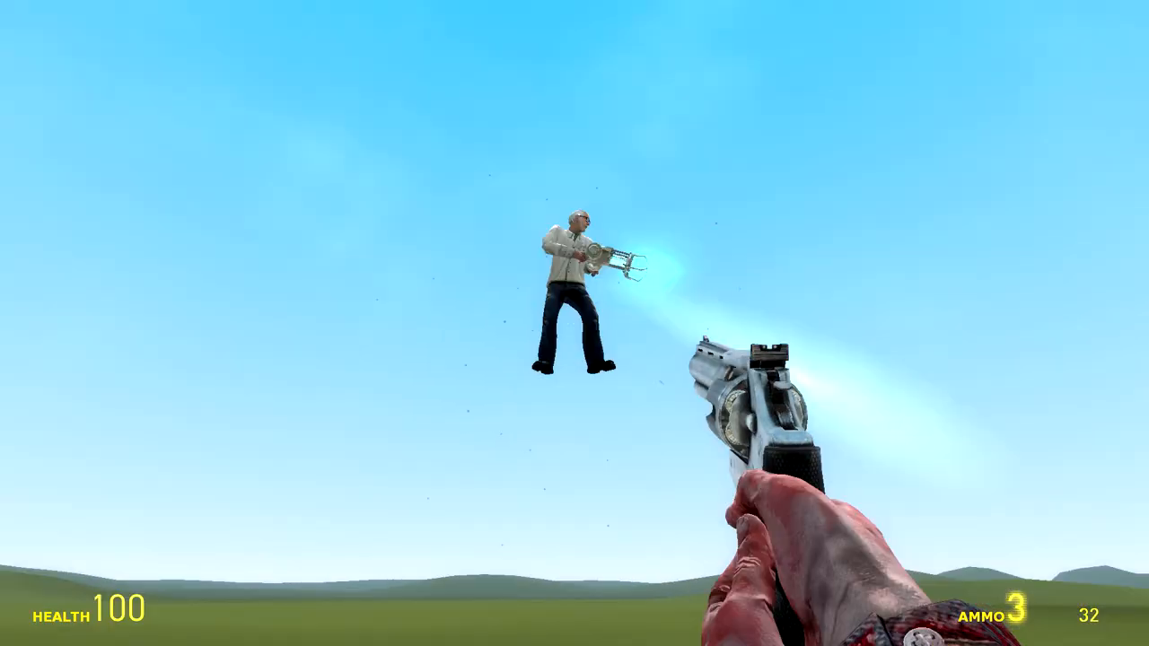
left_click(575, 323)
left_click(575, 324)
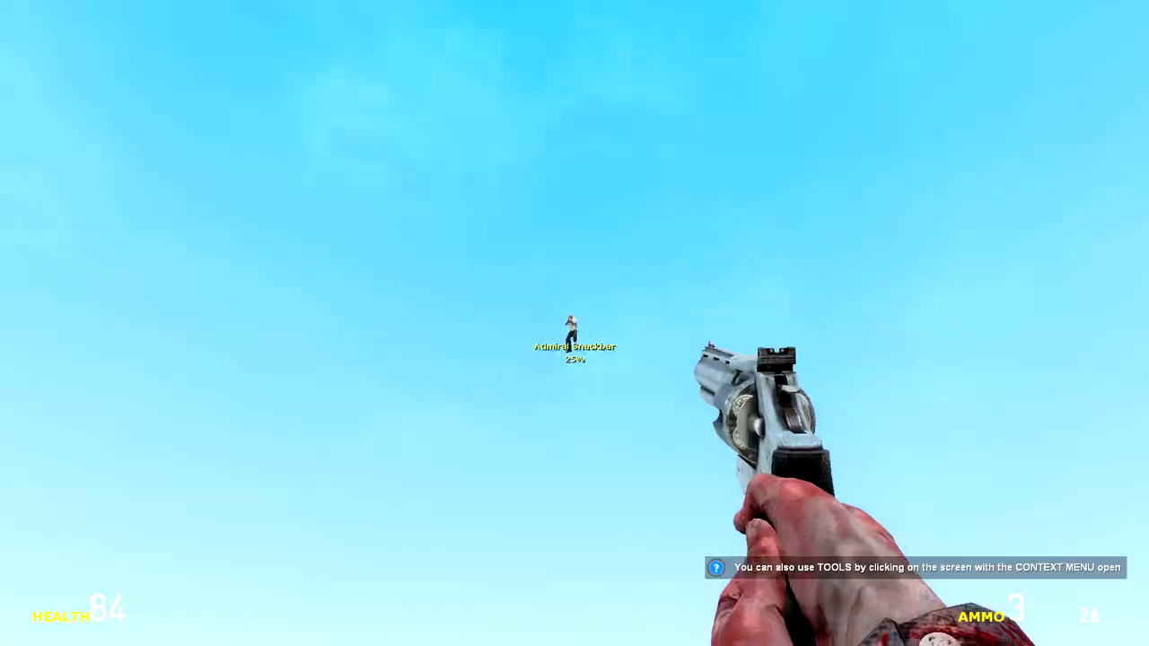
left_click(574, 323)
left_click(575, 323)
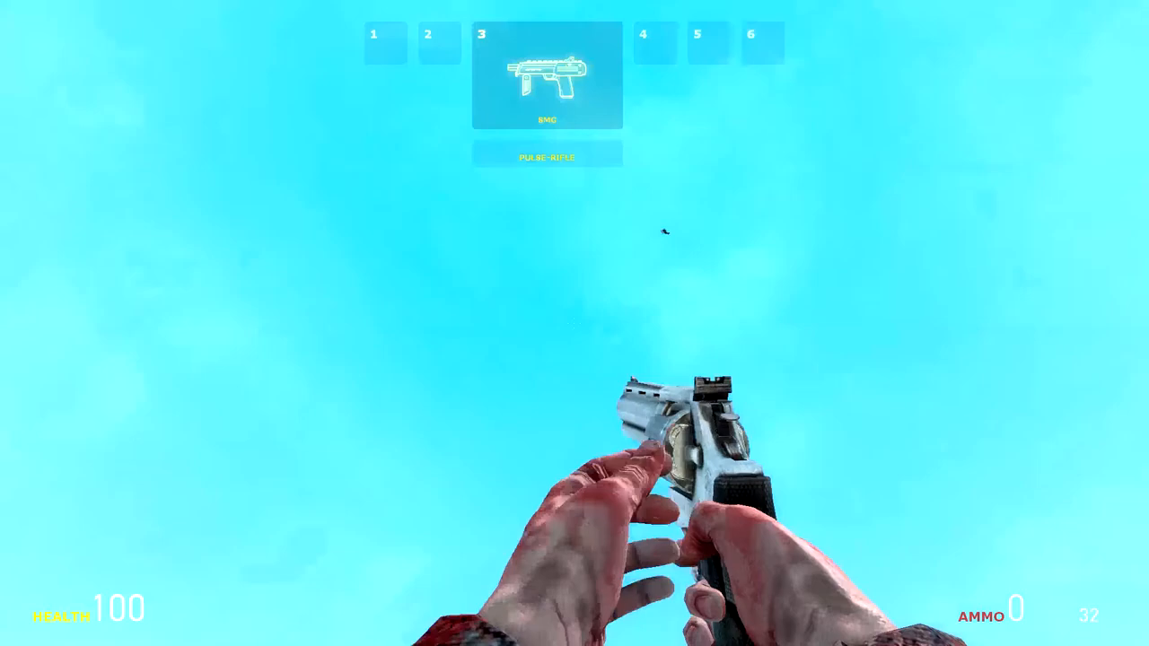
Empty the revolver skyward, switch to the SMG and start firing at the flying player.
left_click(574, 323)
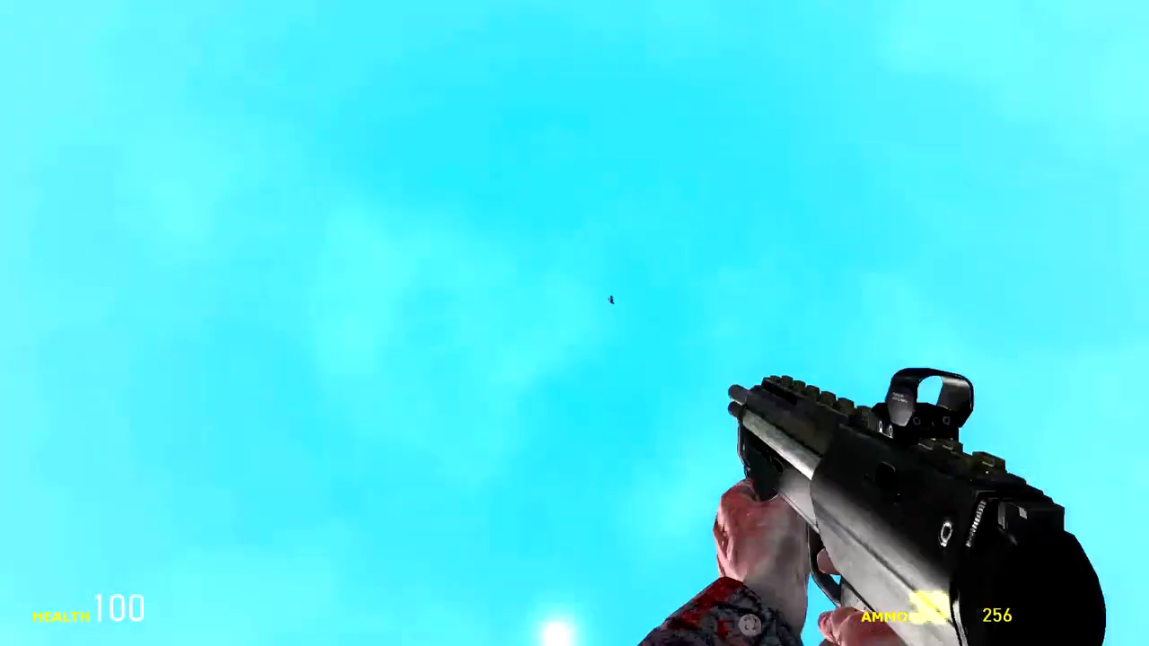
left_click(575, 323)
left_click(575, 323)
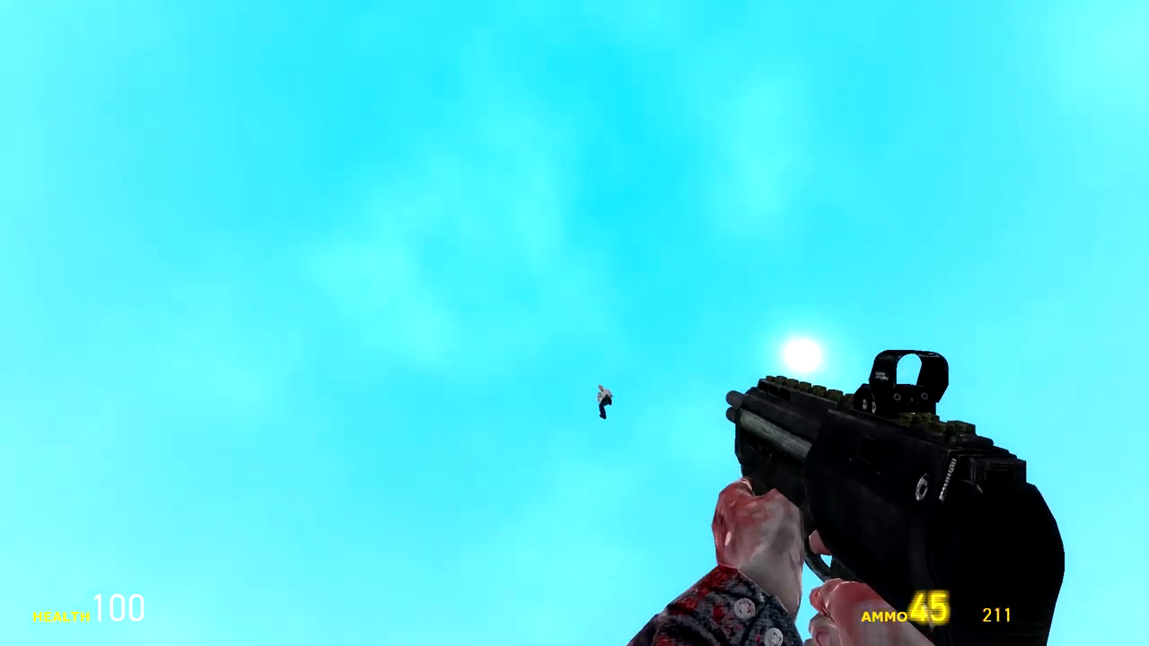
Spray sustained SMG fire tracking the floating player until their health wears down.
left_click_drag(574, 323, 574, 377)
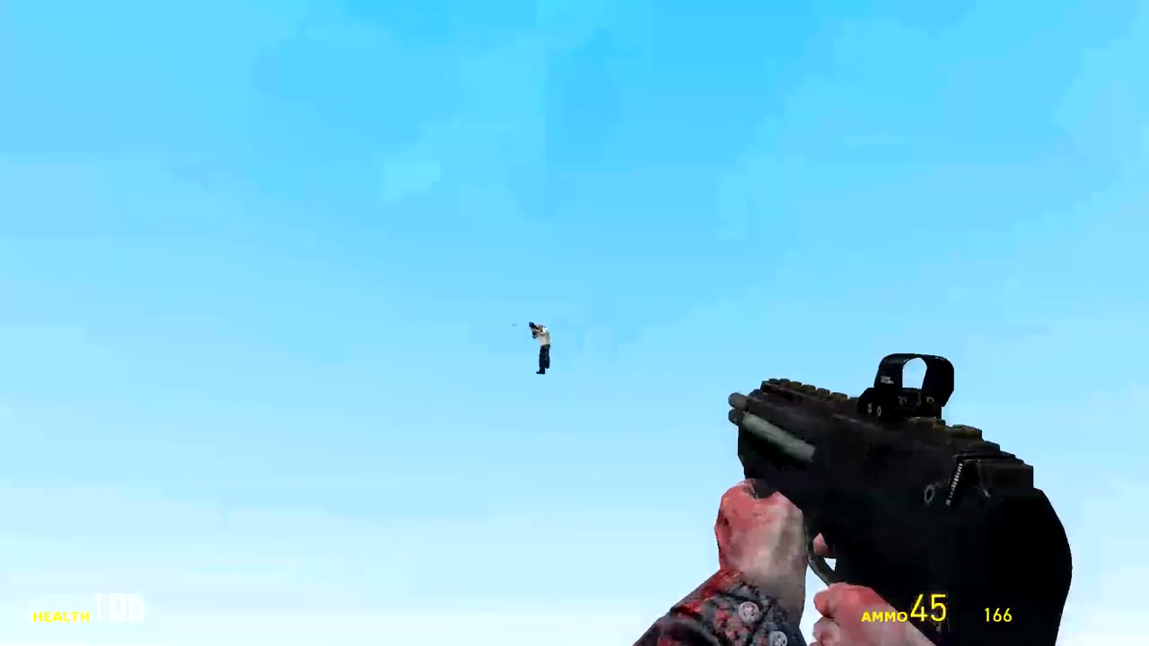
left_click_drag(574, 323, 574, 323)
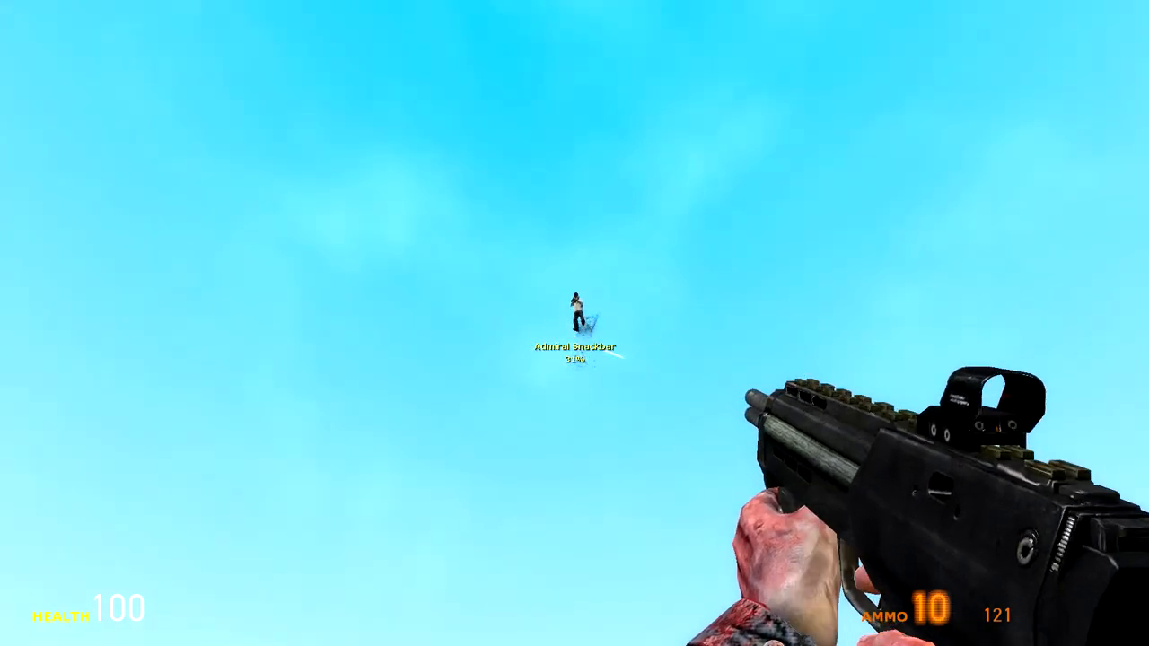
left_click_drag(574, 323, 575, 323)
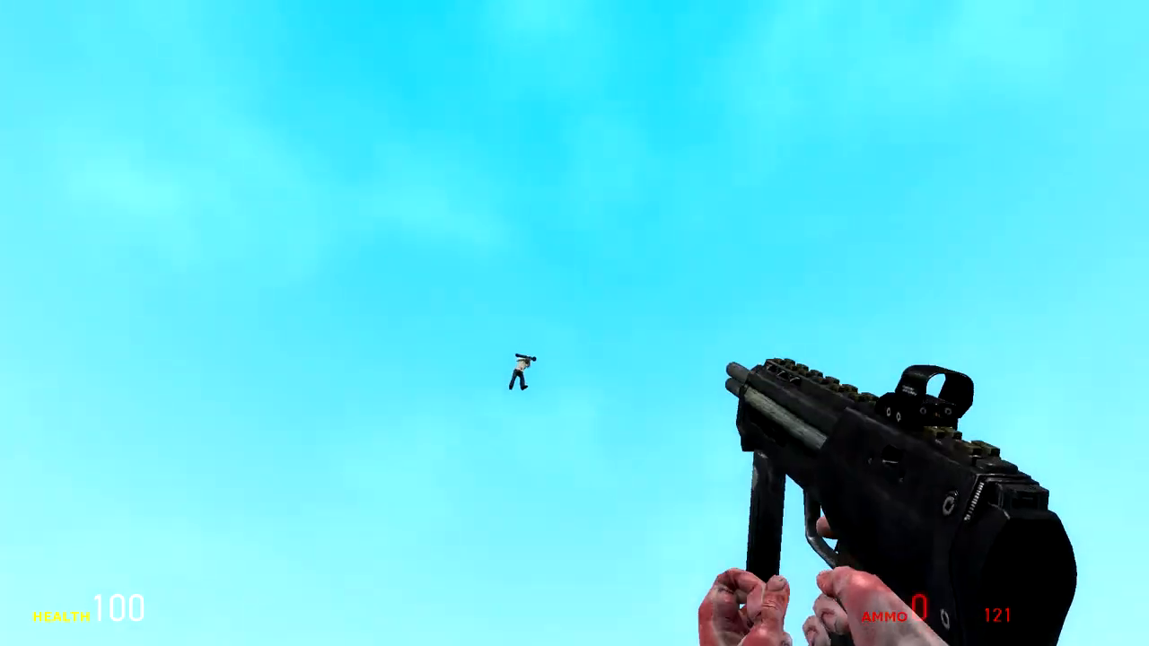
left_click_drag(574, 323, 575, 323)
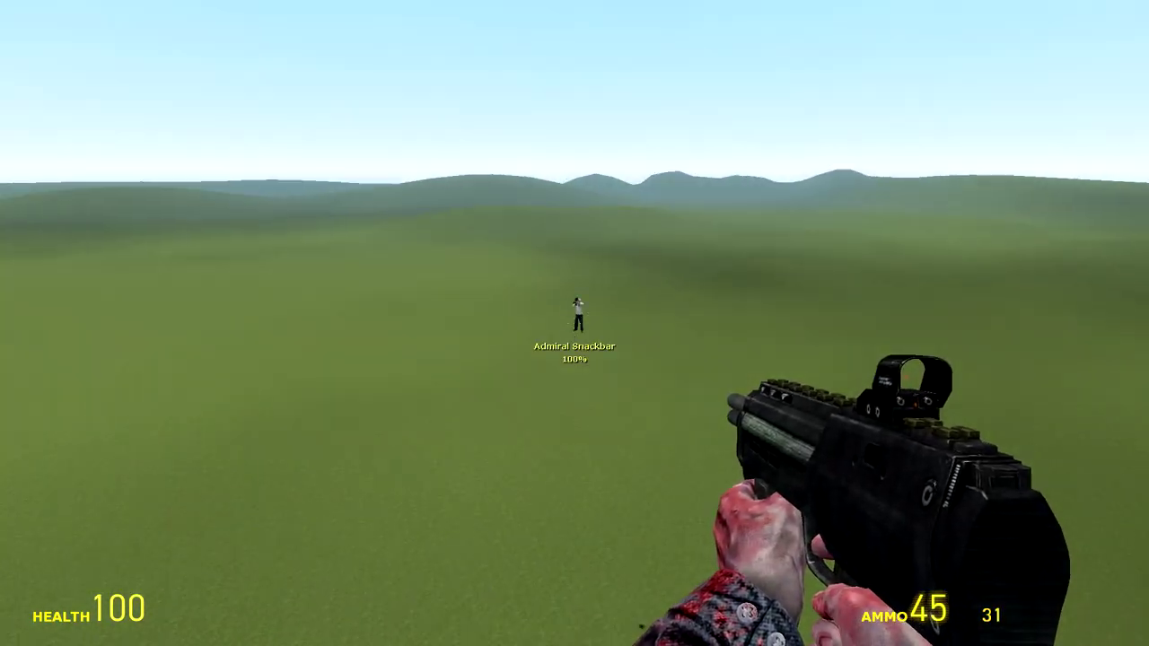
left_click_drag(574, 324, 575, 323)
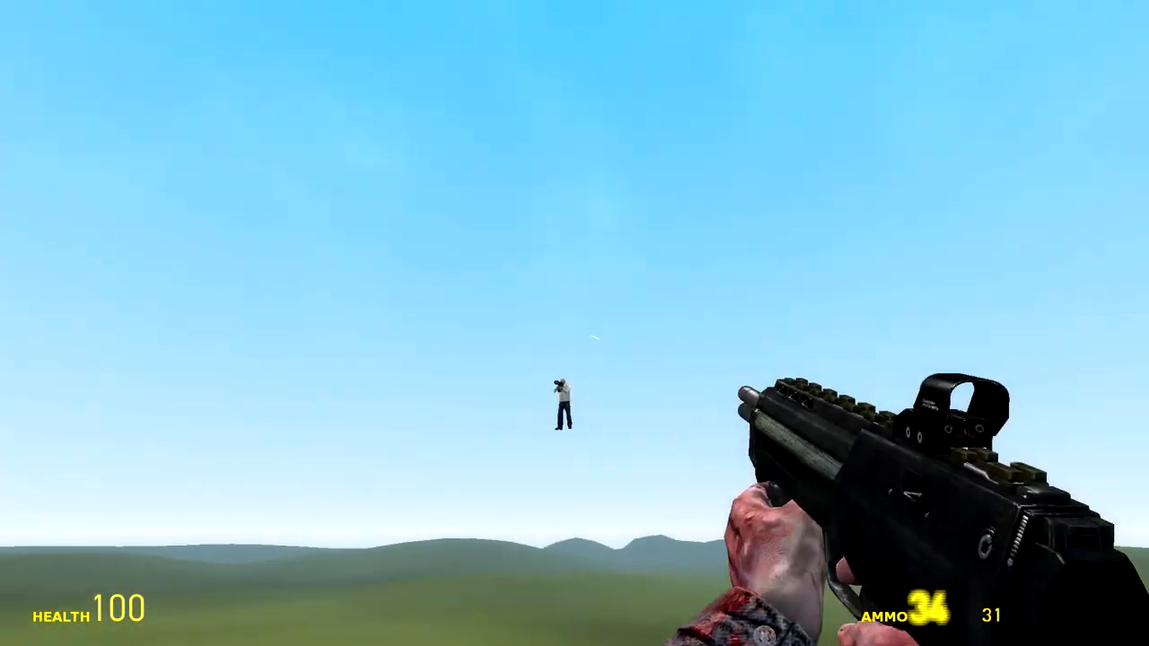
Send a chat message and return to play with weapon slot 3.
key("y")
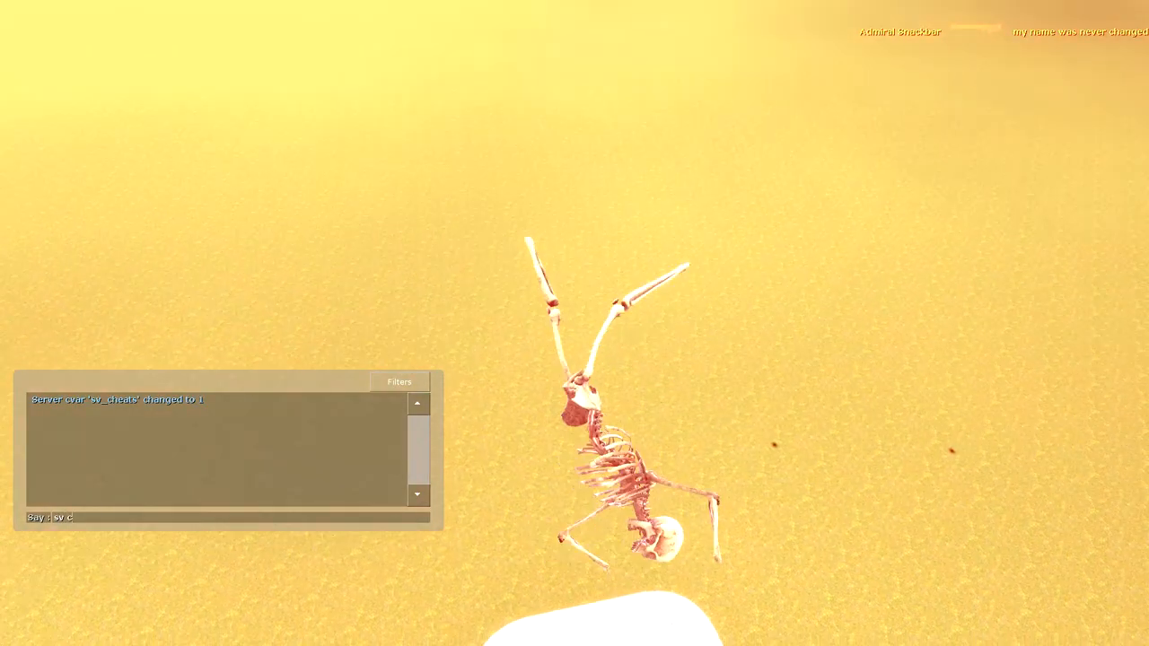
type("sv cheat")
key("Return")
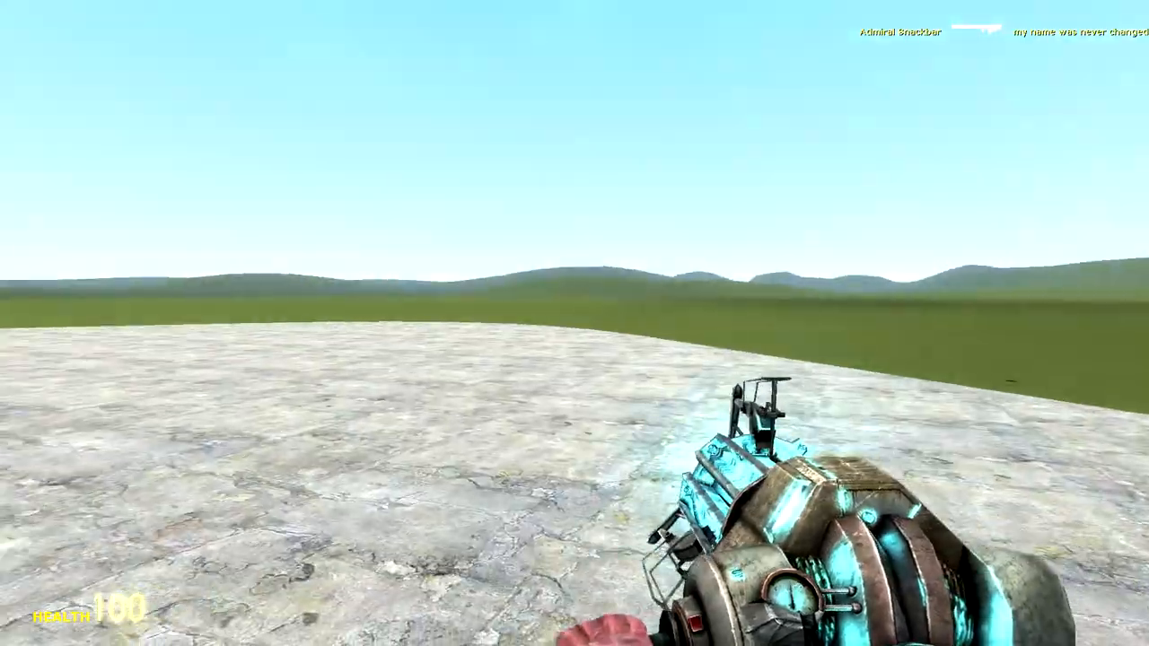
key("3")
scroll(574, 323, "down", 3)
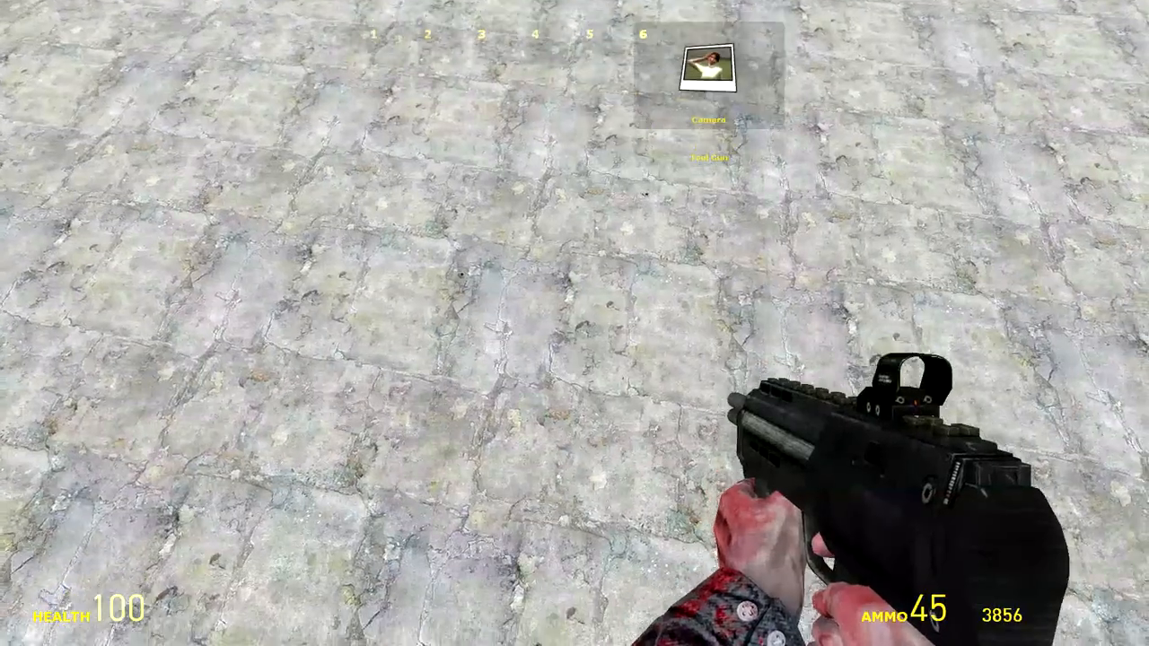
Anchor a rope from a point in the sky down to the ground with the Rope tool.
left_click(575, 323)
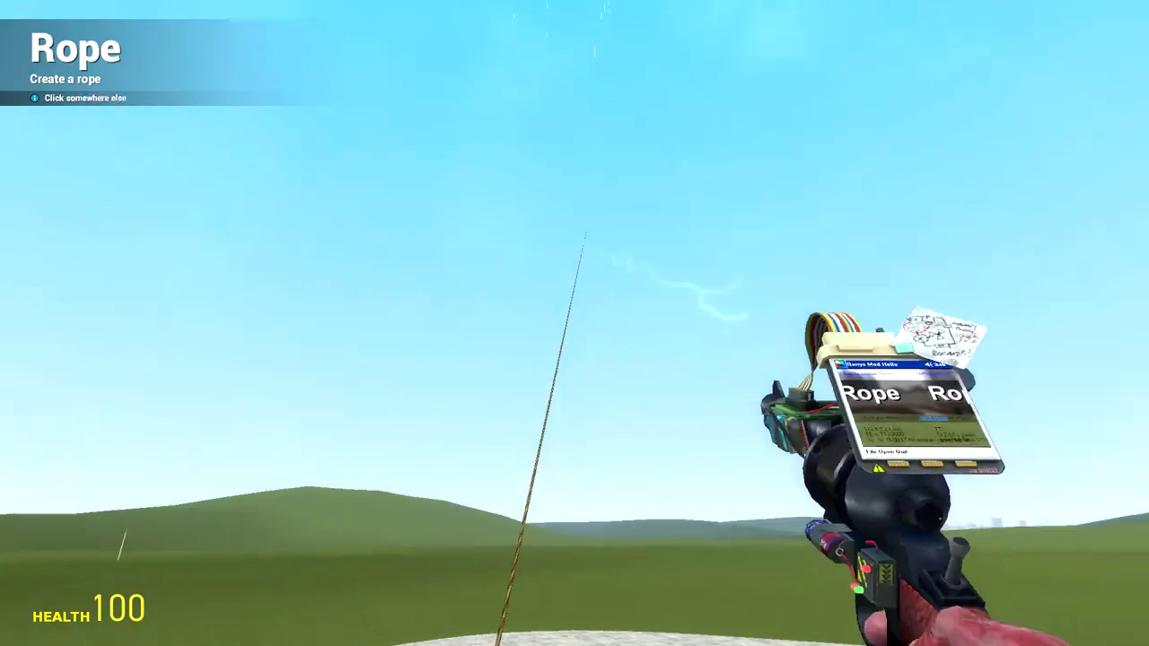
left_click(575, 323)
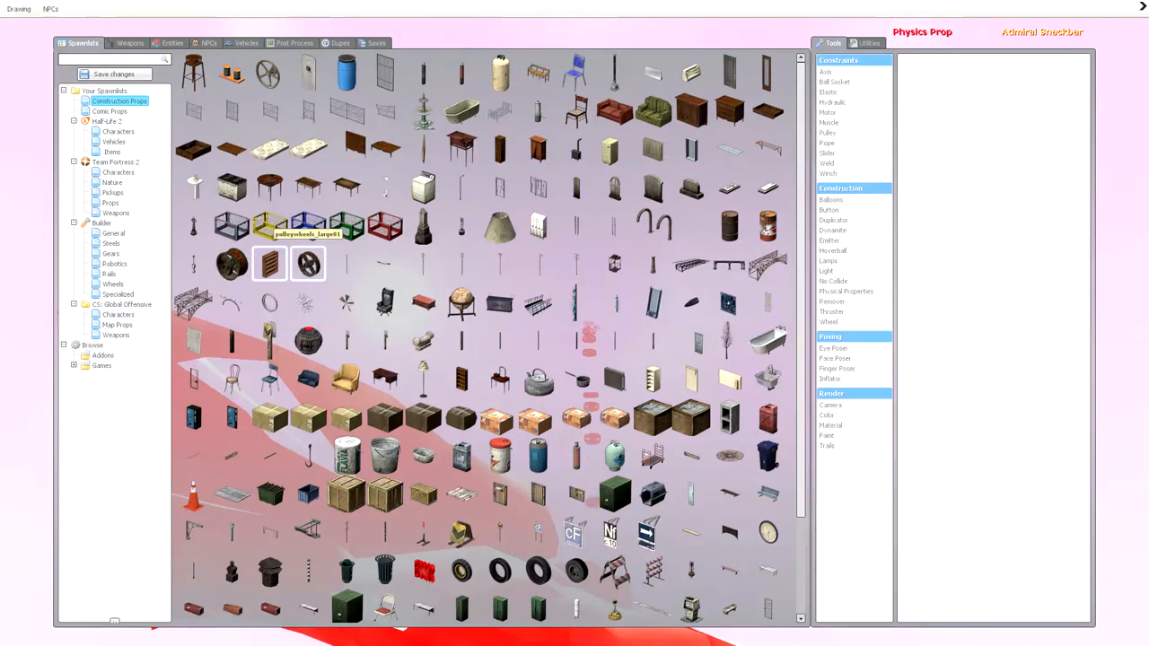
Leave the prop catalogue, walk across the platform and pick up a mine prop.
key("q")
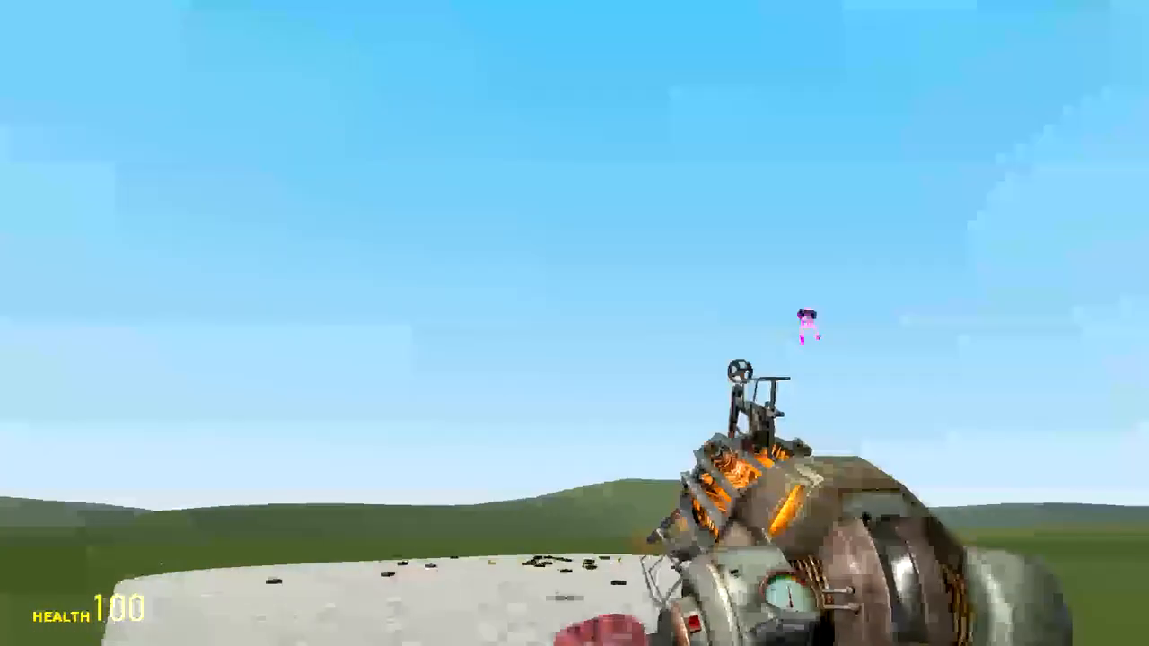
key("w")
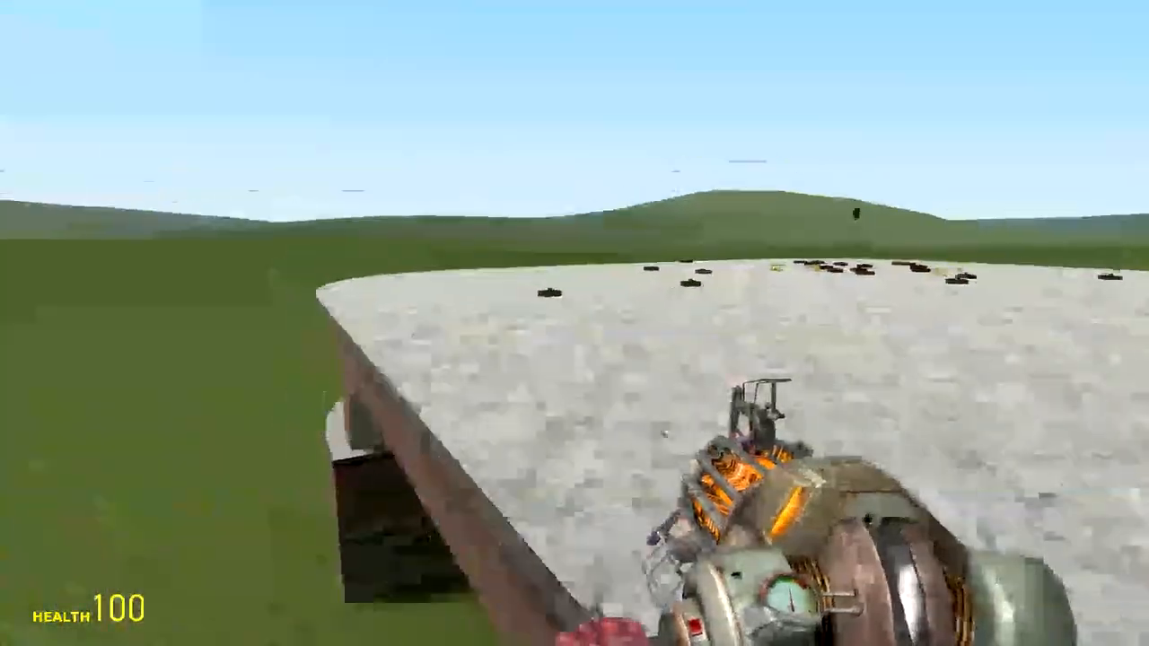
key("w")
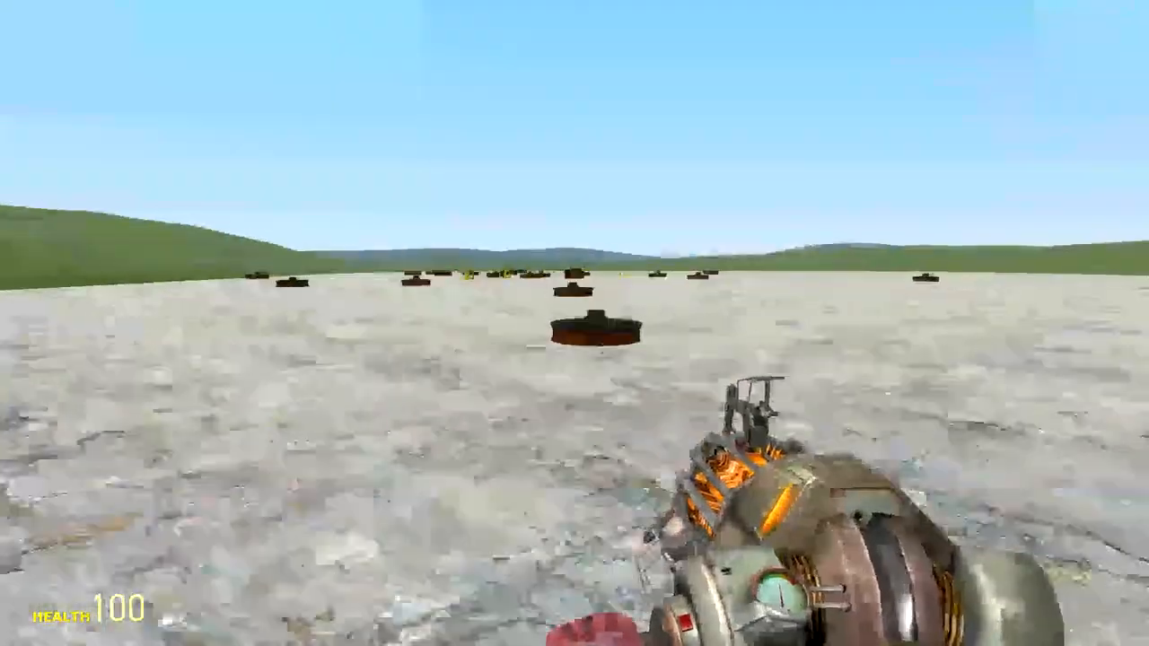
key("w")
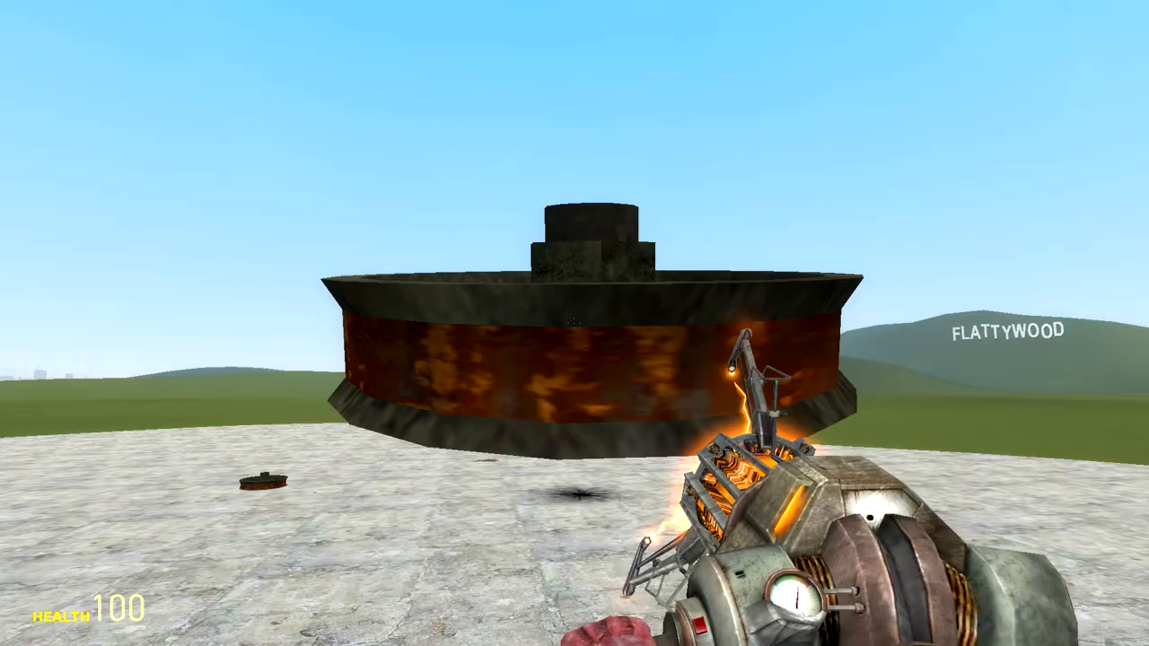
Punt the mines at the pink player and launch one into the sky with the gravity gun.
left_click(575, 323)
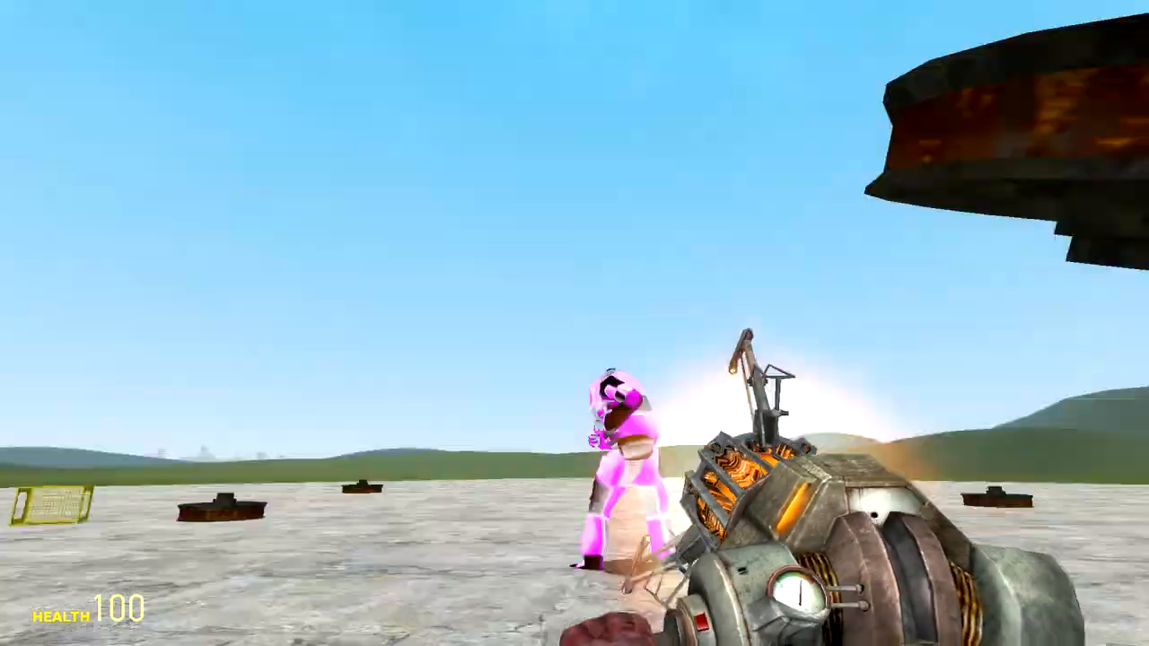
left_click(574, 323)
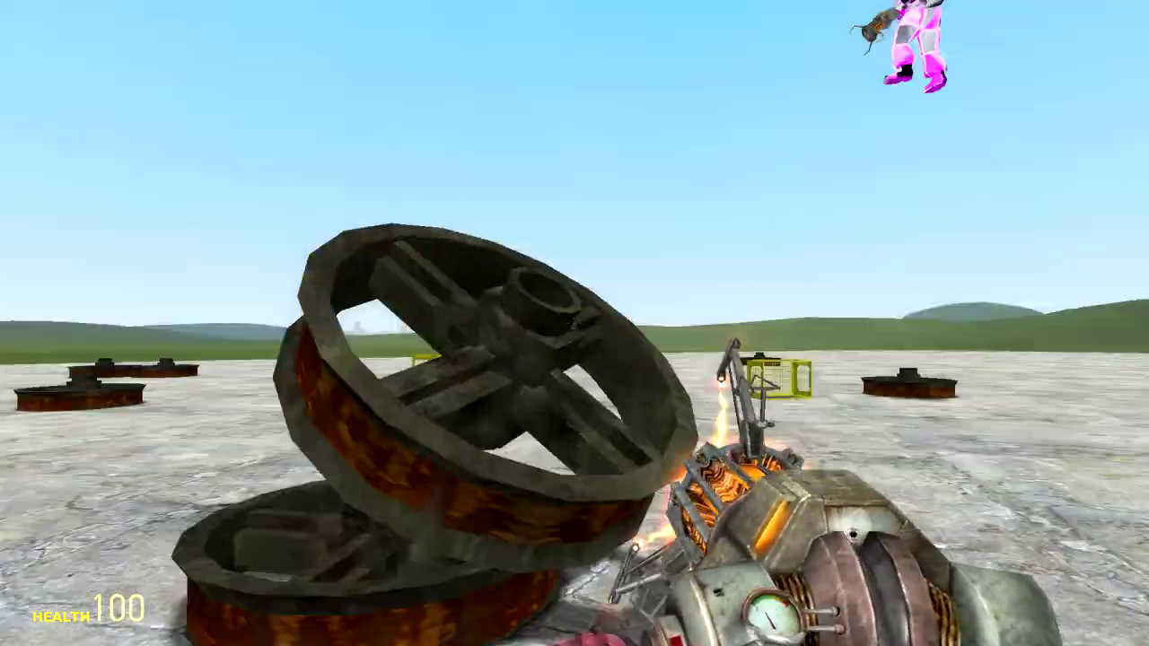
left_click(574, 323)
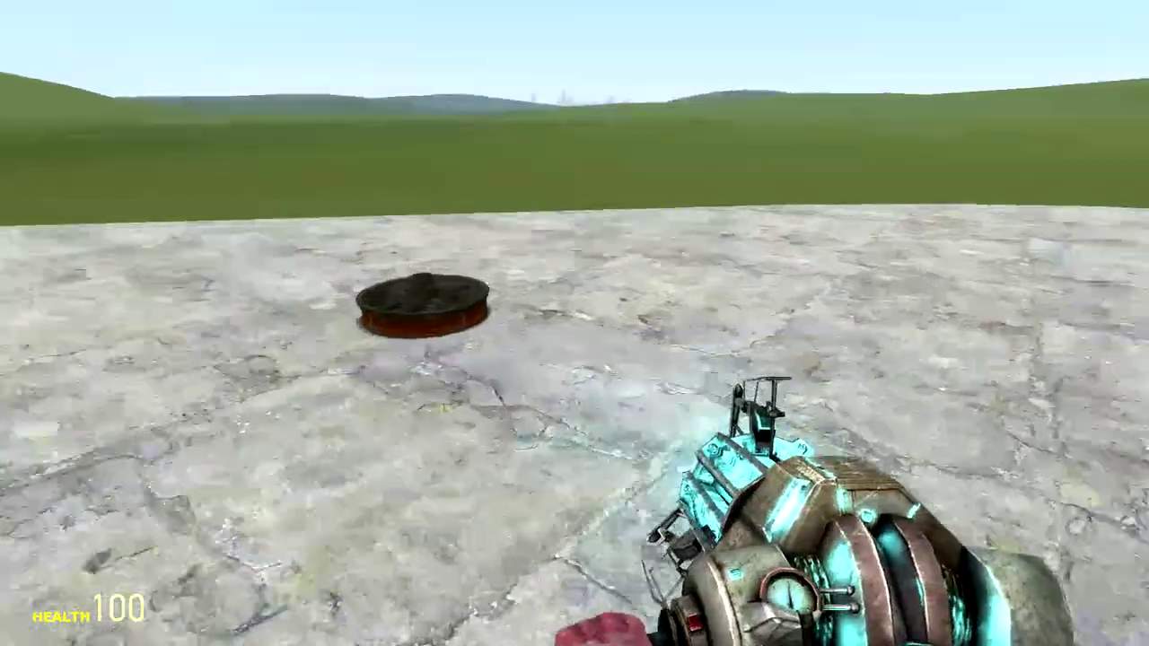
Grab the heavy wheel with the gravity gun and launch it toward the pink player.
right_click(574, 323)
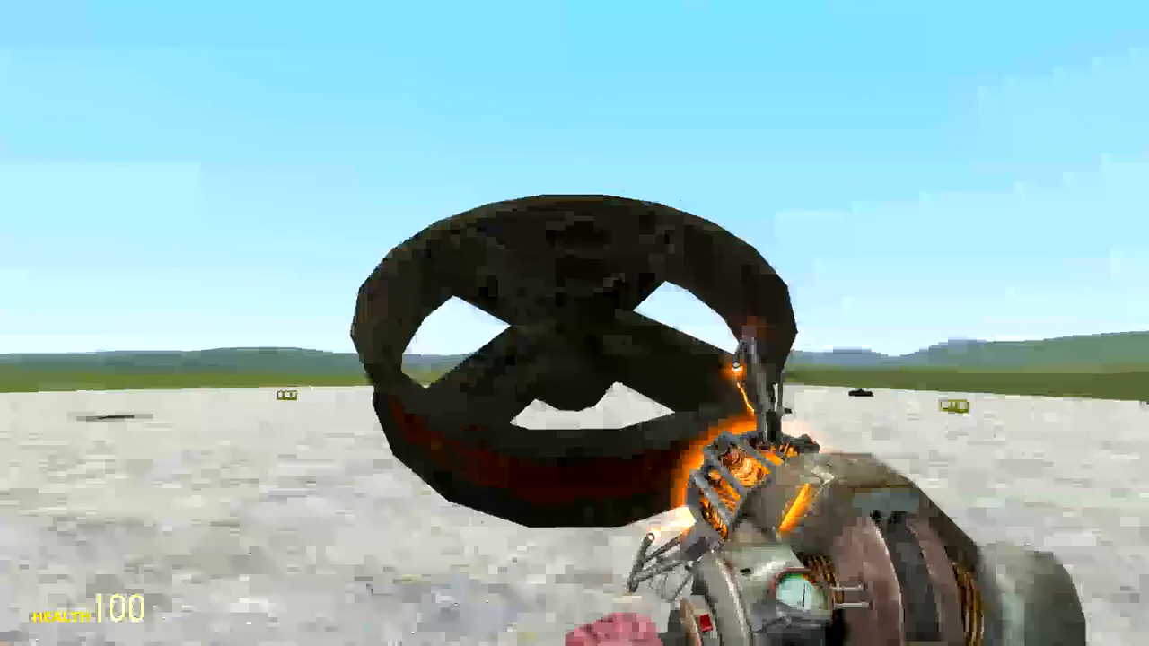
left_click(574, 323)
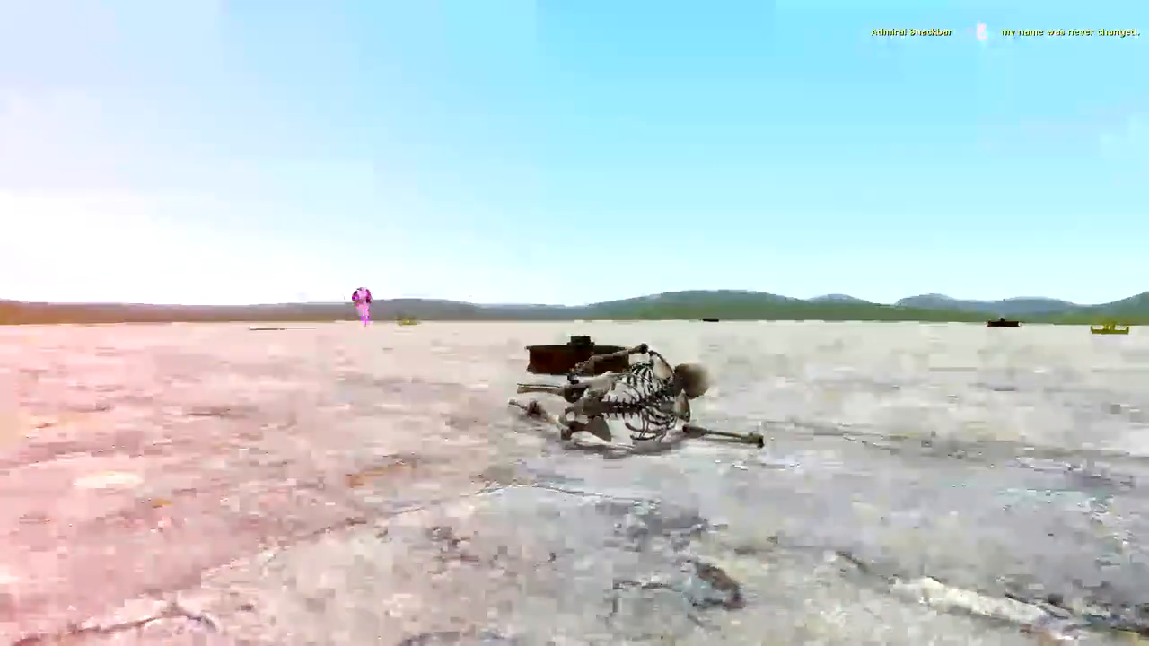
left_click(574, 323)
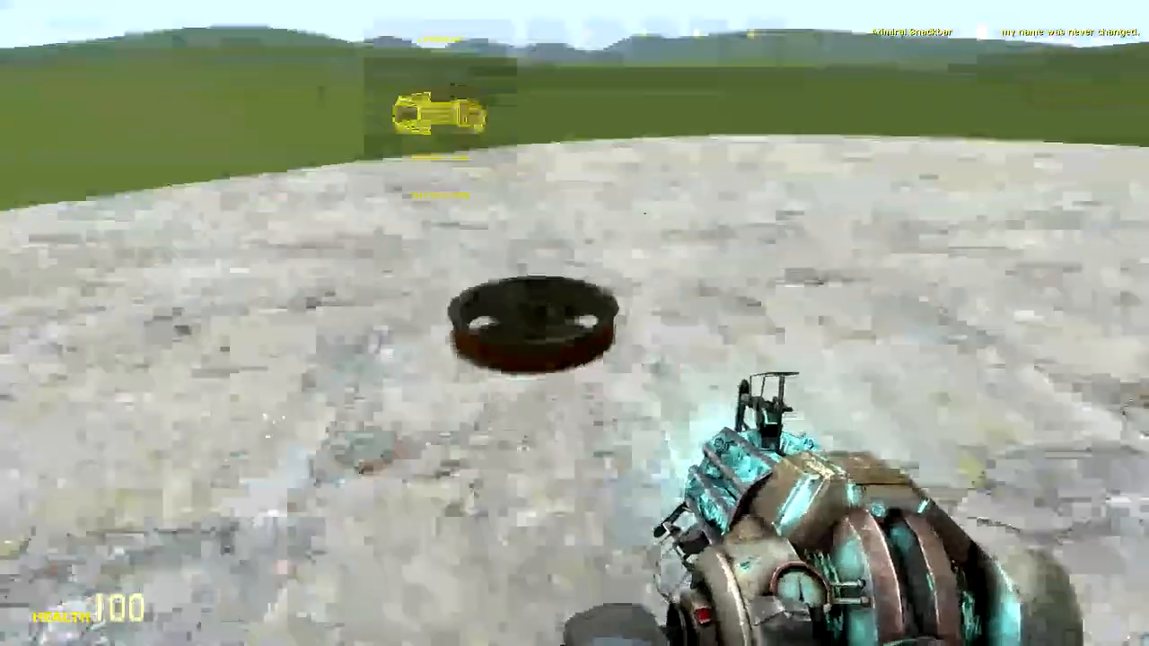
right_click(575, 323)
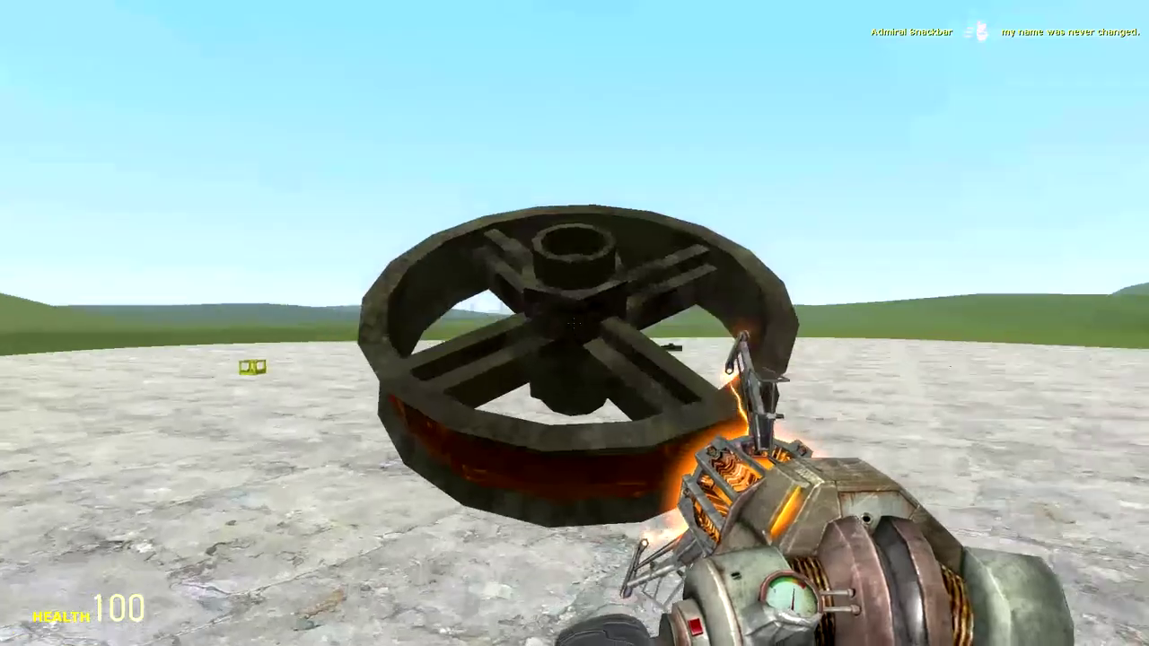
left_click(574, 323)
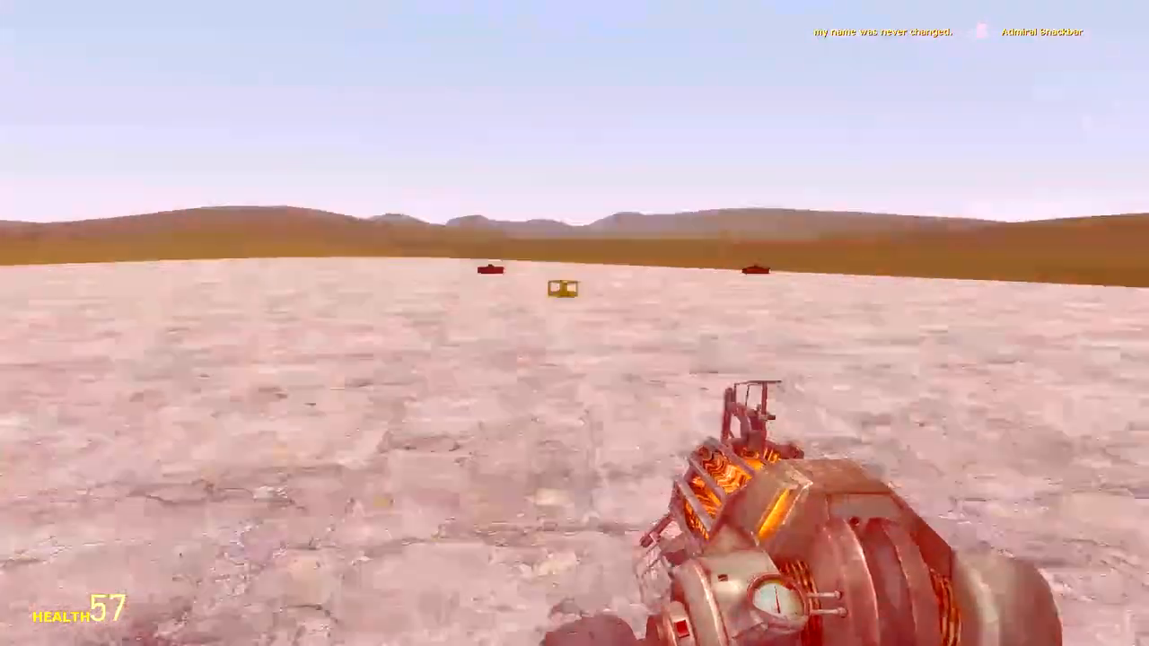
Pick up the yellow crate, then grab the large metal plate.
right_click(575, 323)
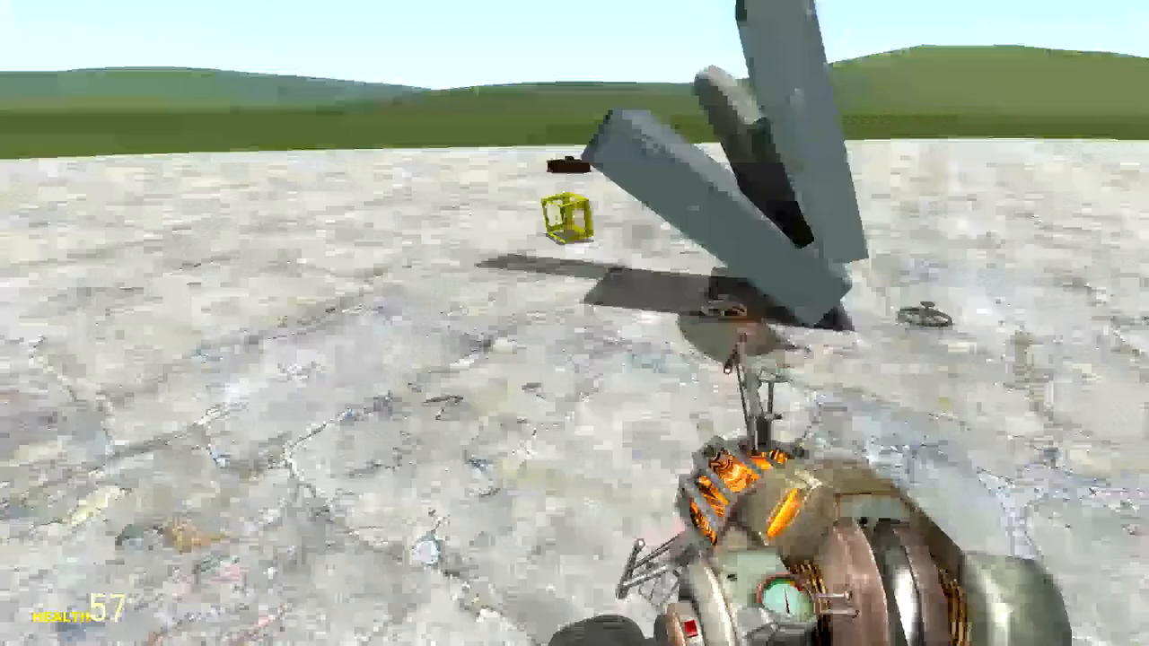
right_click(574, 323)
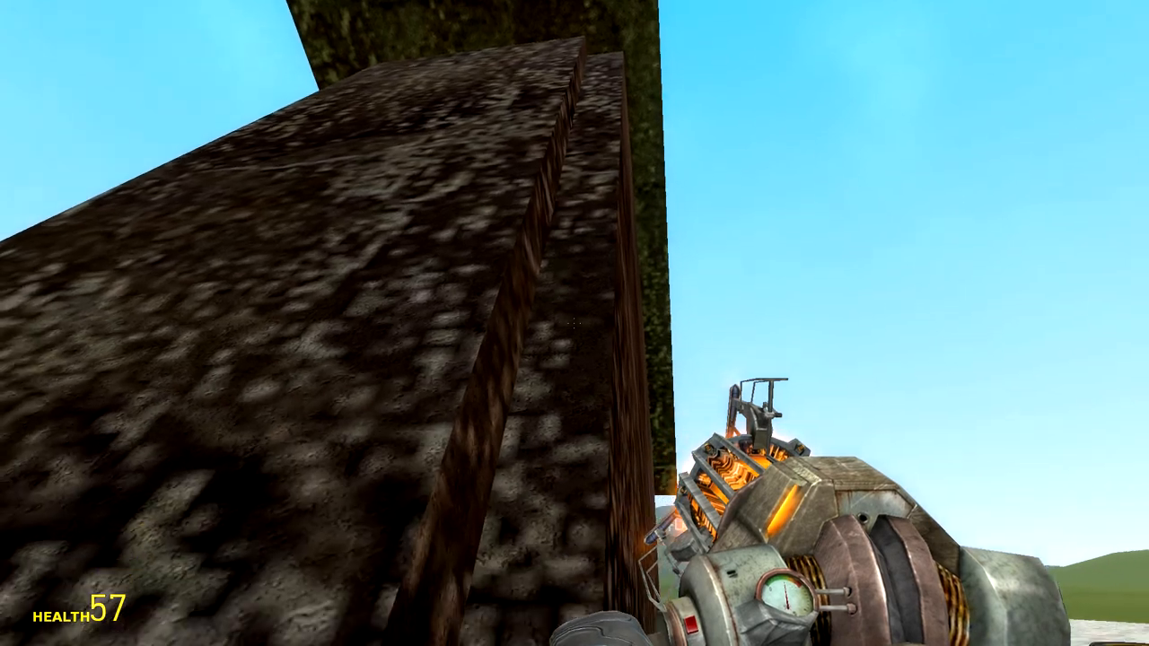
scroll(575, 323, "down", 1)
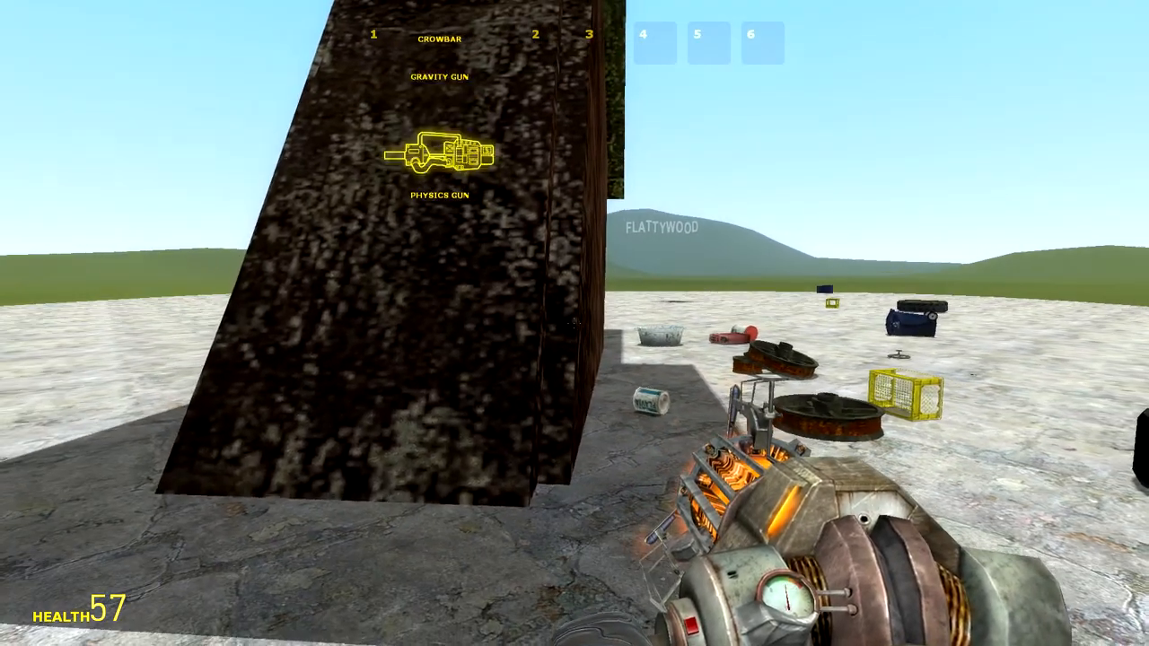
scroll(574, 323, "up", 1)
scroll(574, 323, "down", 1)
Lift and carry the stone pillar across the map with the Physics Gun, then pull the wooden prop from the hole.
left_click(574, 323)
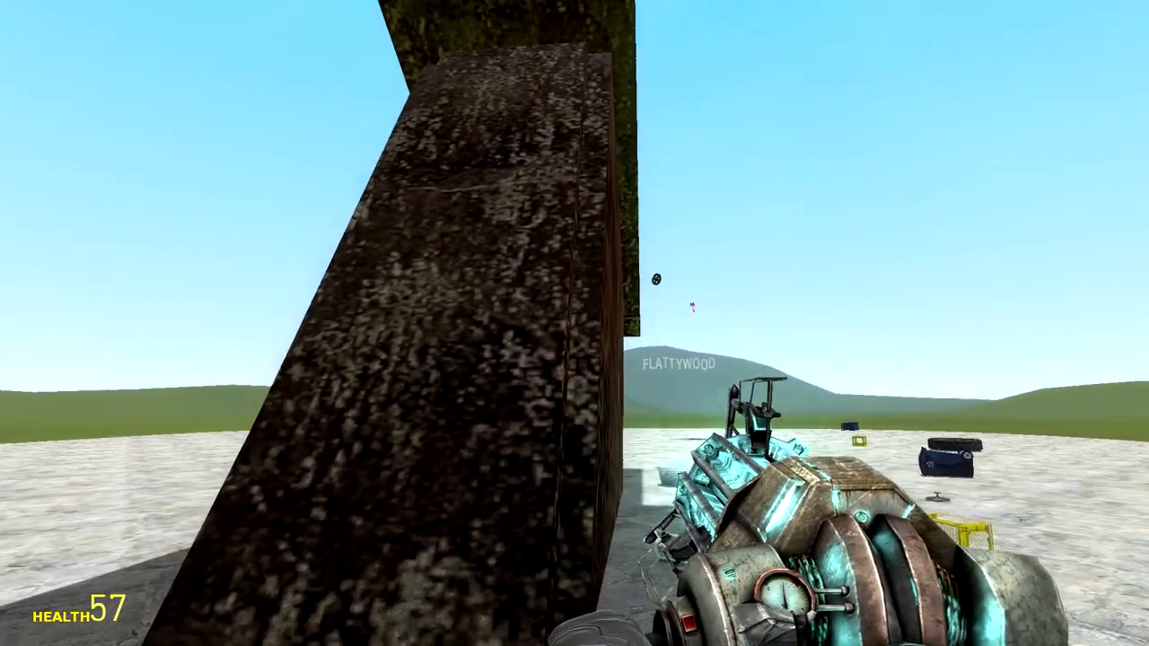
left_click_drag(574, 323, 574, 323)
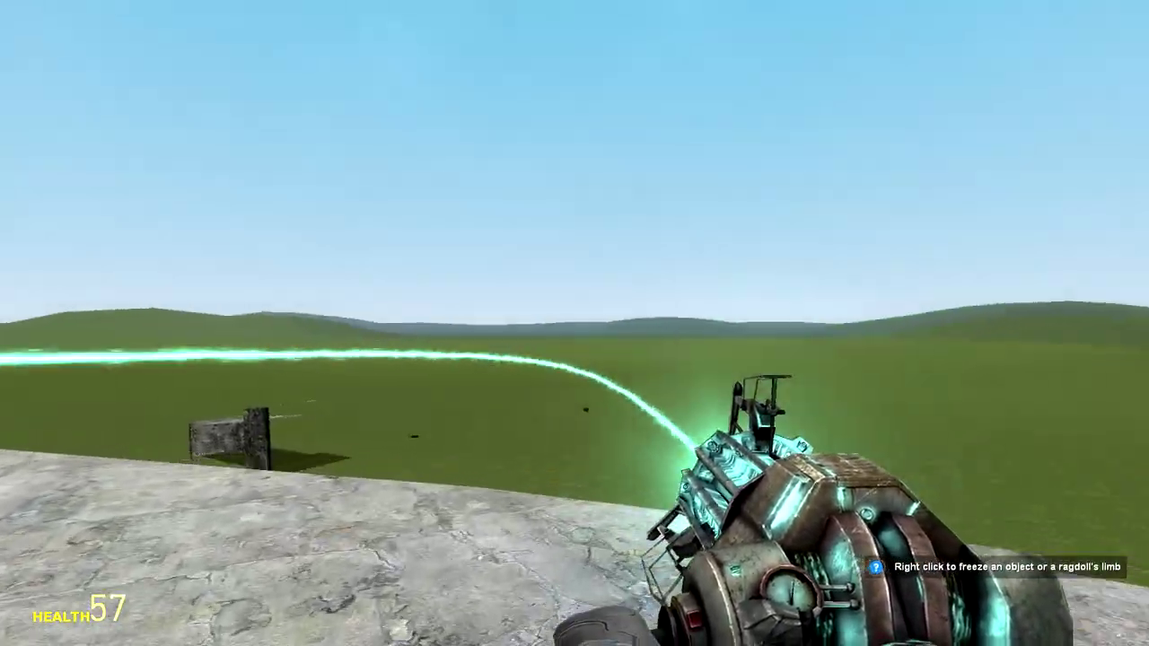
left_click_drag(575, 323, 574, 323)
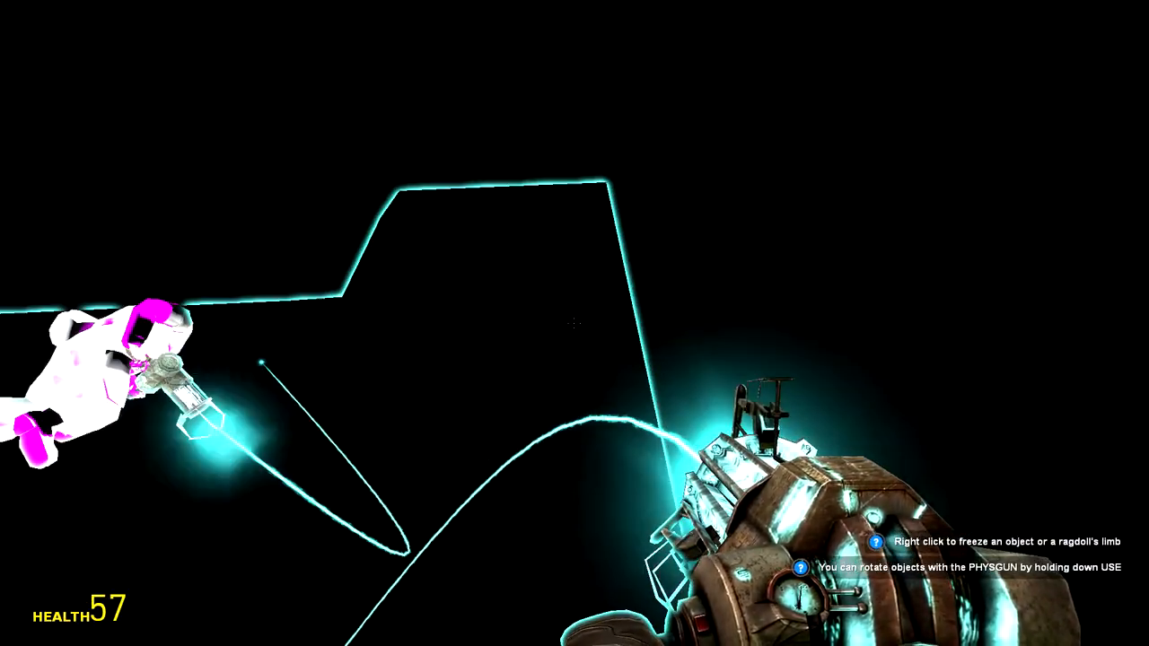
left_click_drag(574, 323, 574, 323)
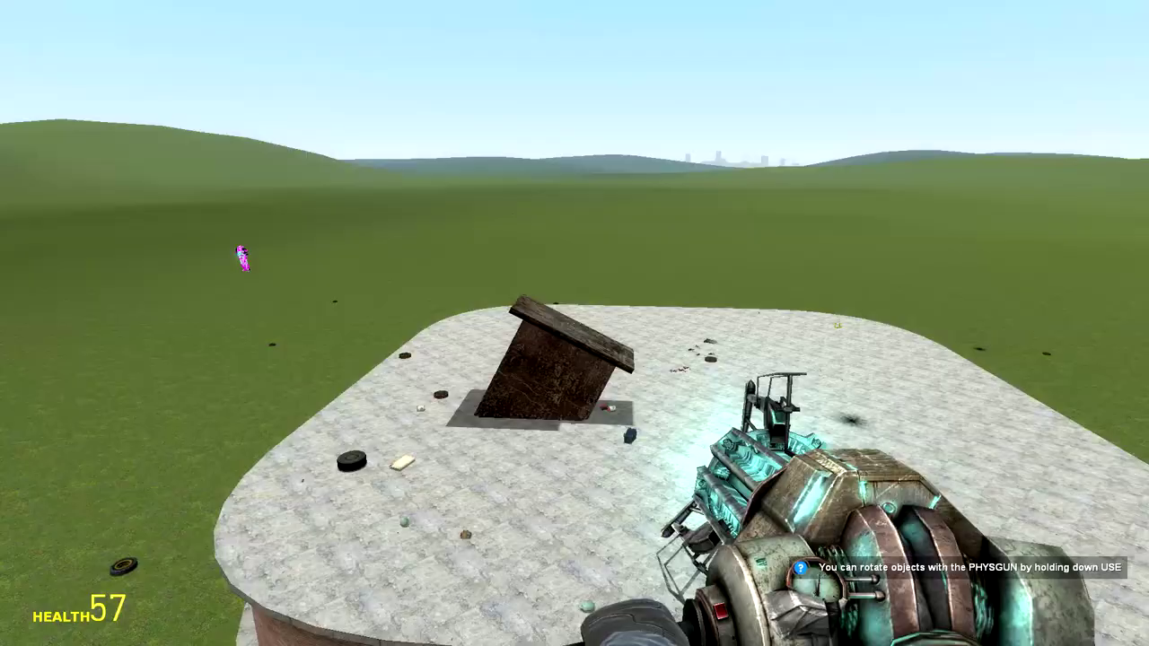
left_click_drag(574, 323, 575, 323)
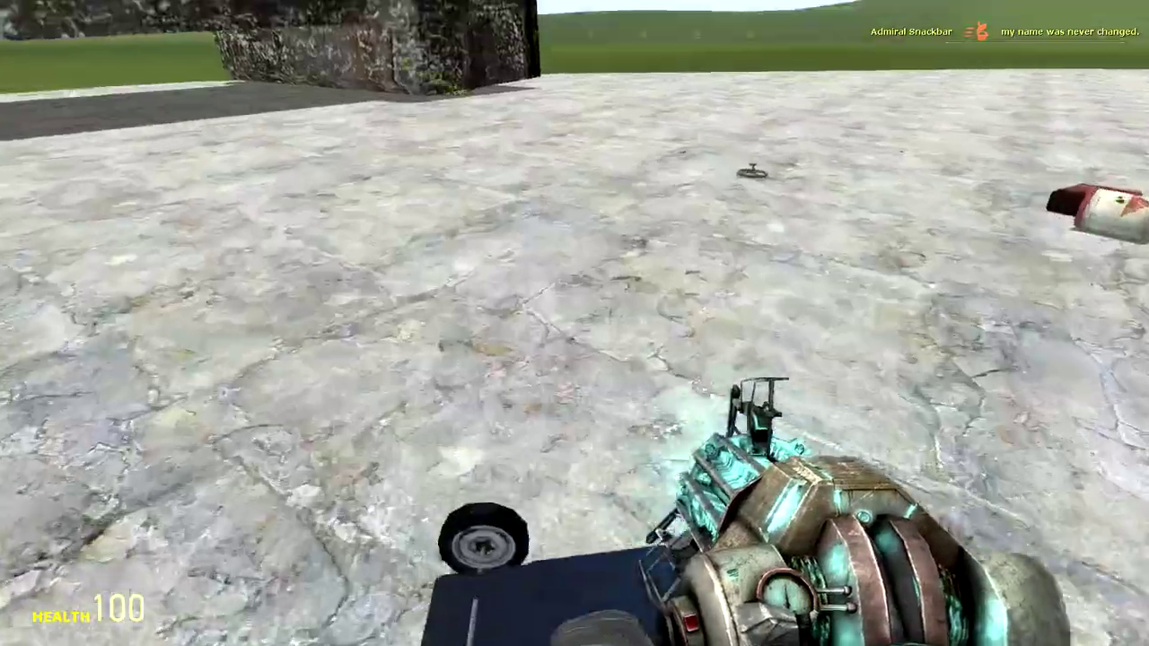
scroll(575, 323, "down", 1)
Grab the red jerry can and swing the stone slab over the building, then bring up the prop catalogue.
left_click(575, 323)
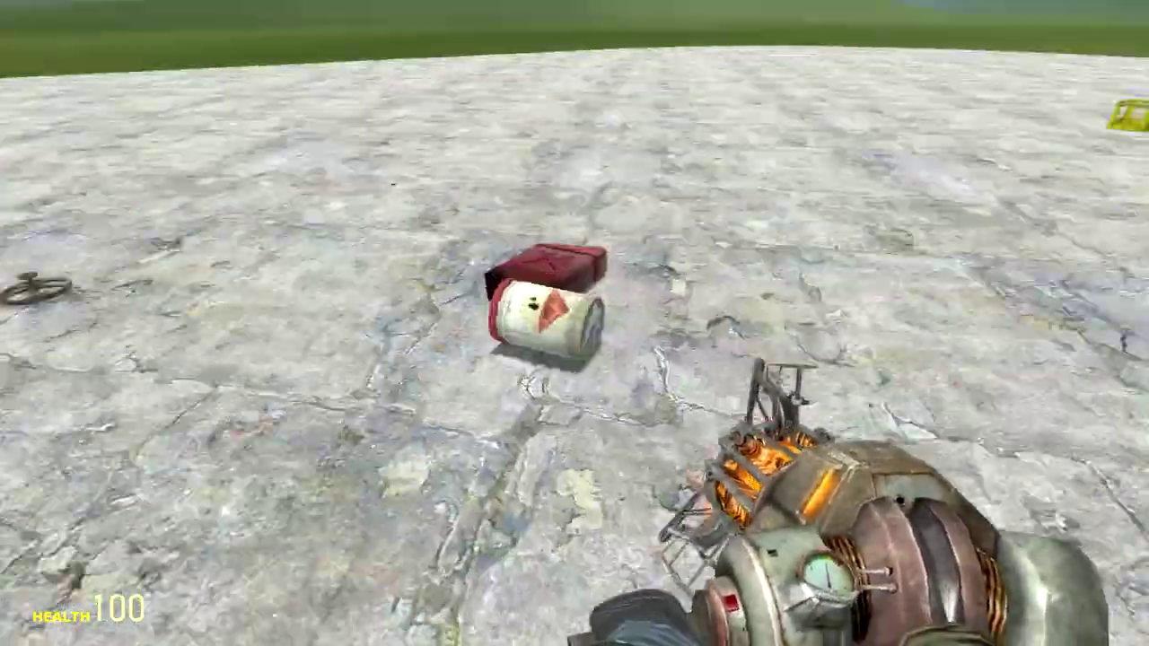
right_click(574, 323)
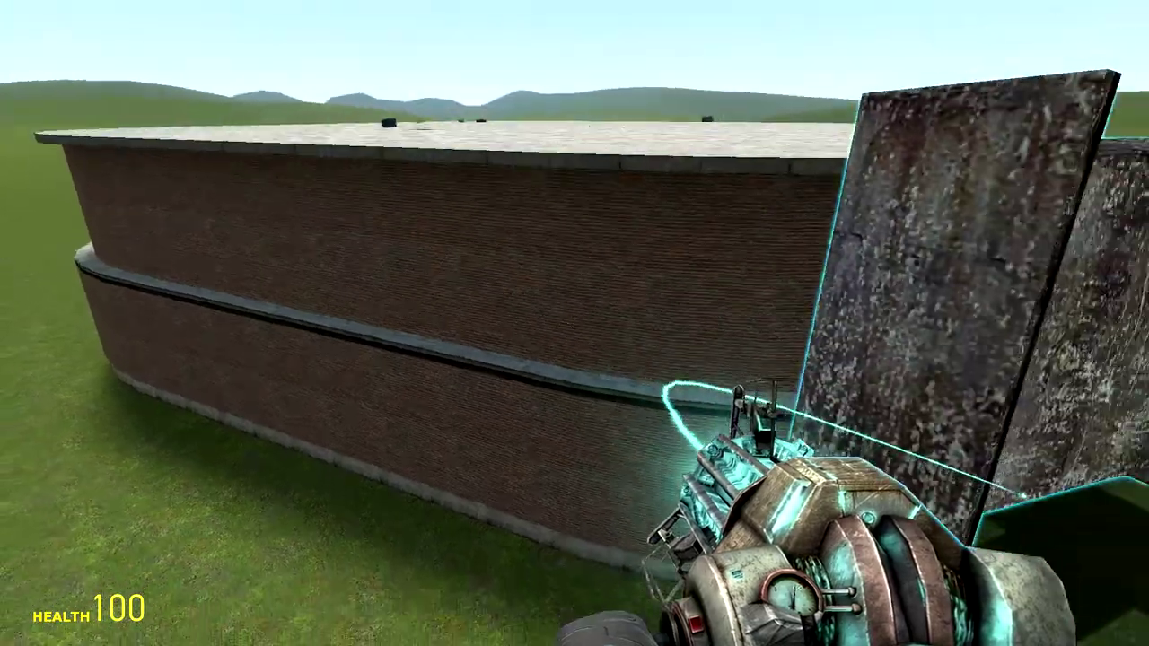
left_click_drag(574, 323, 575, 323)
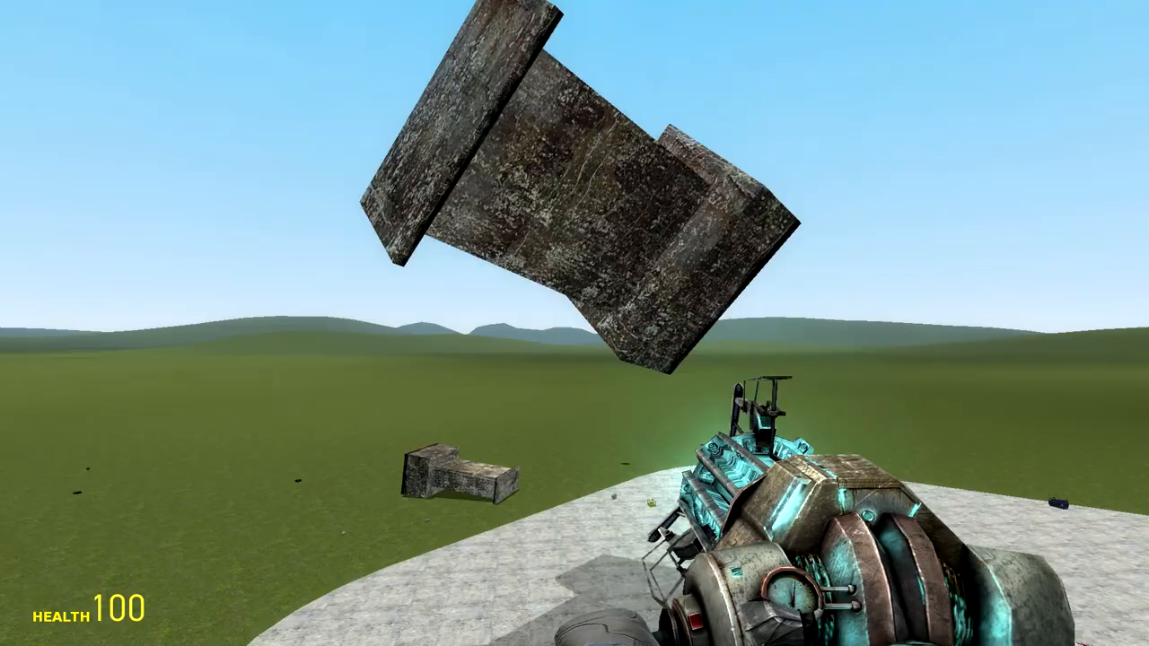
key("q")
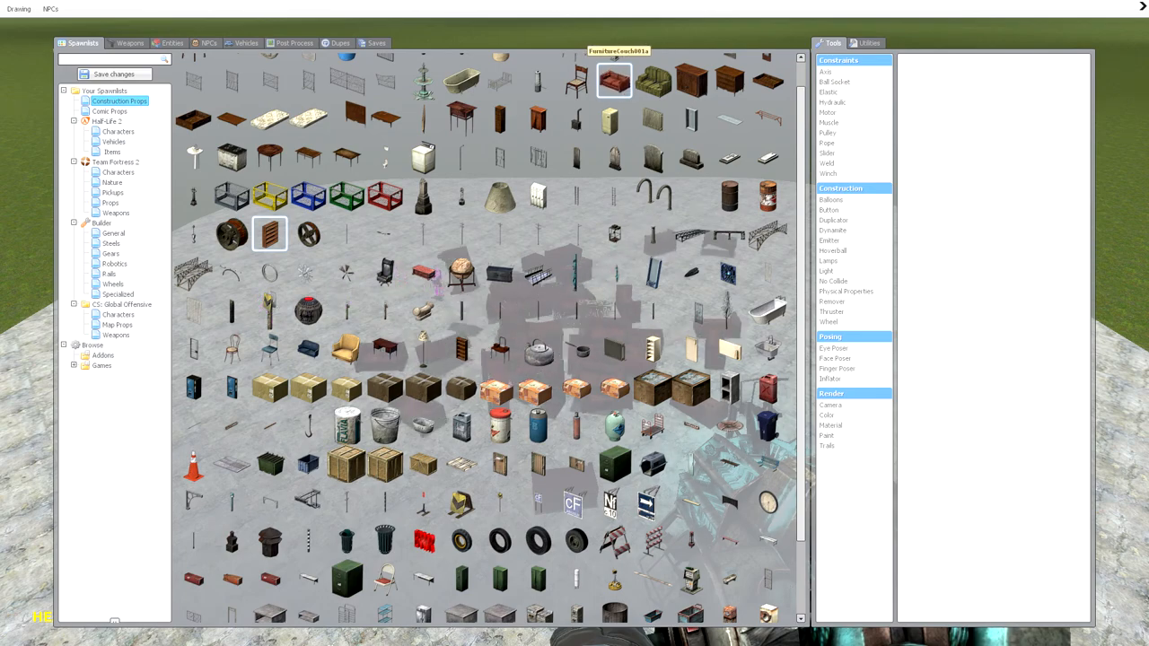
Close the prop catalogue after spawning the red couches onto the platform.
key("q")
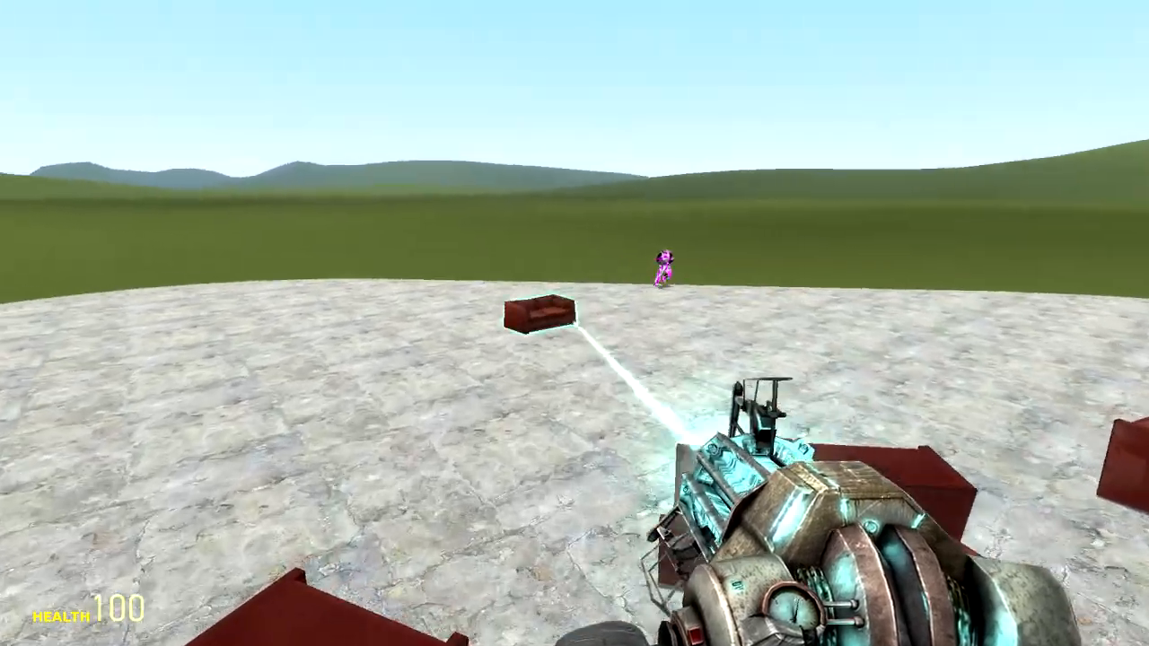
Equip the .357 Magnum and down the pink player with two shots.
key("2")
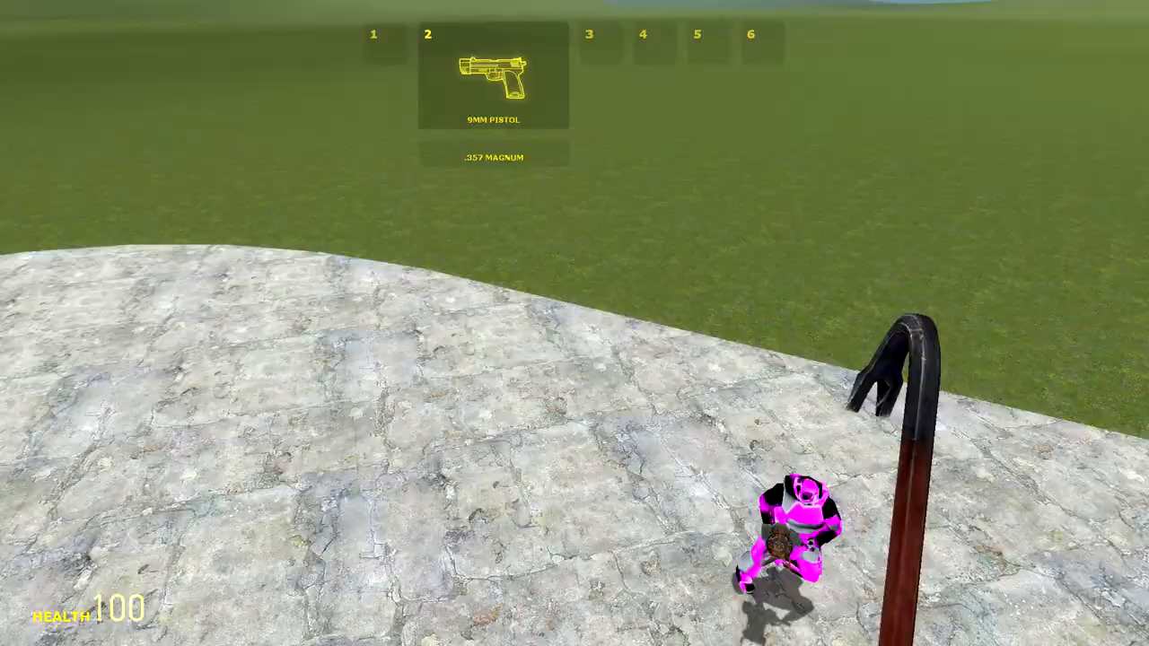
left_click(574, 323)
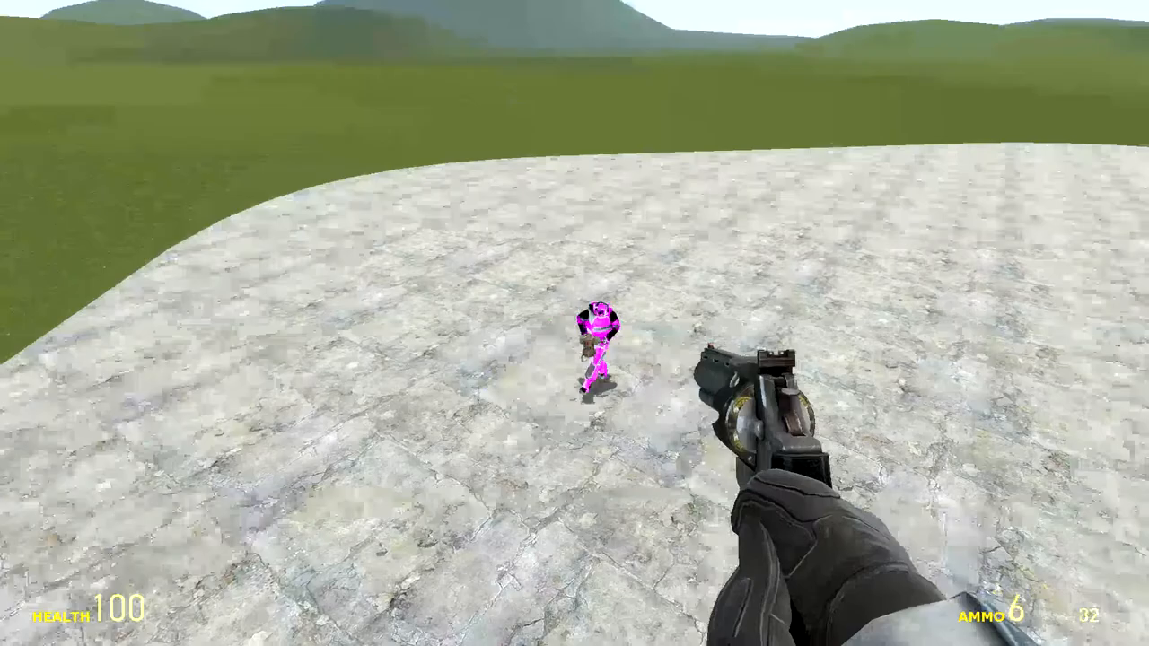
left_click(574, 323)
left_click(574, 323)
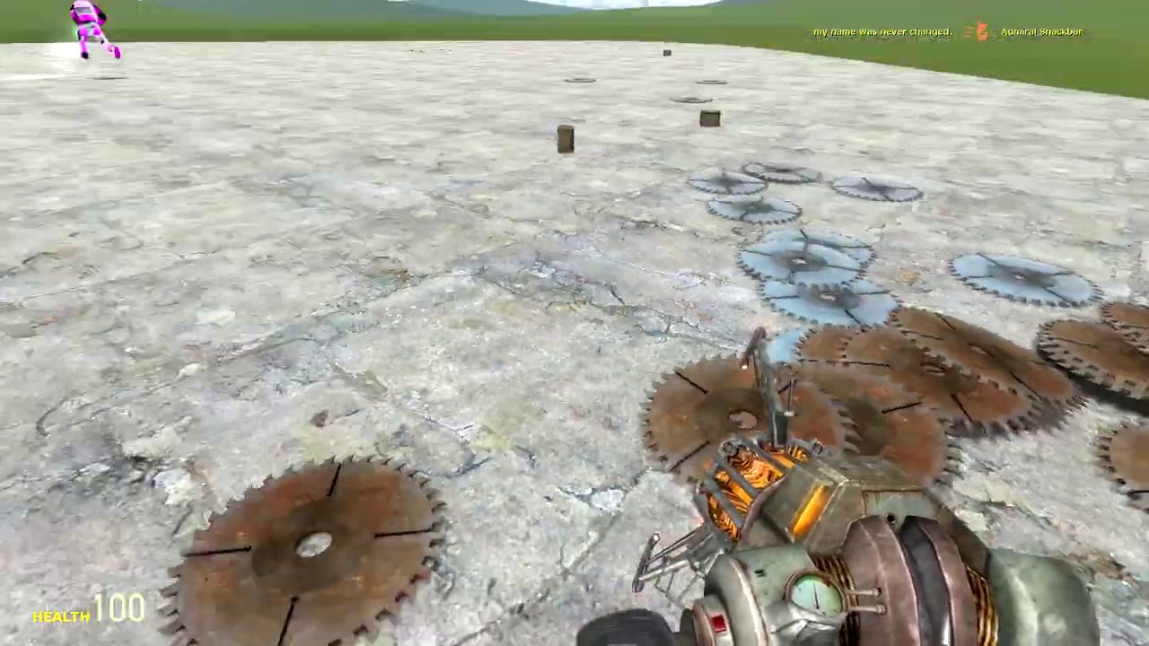
Launch a saw blade, briefly equip the crossbow, then grab and fling another blade with the gravity gun.
right_click(575, 323)
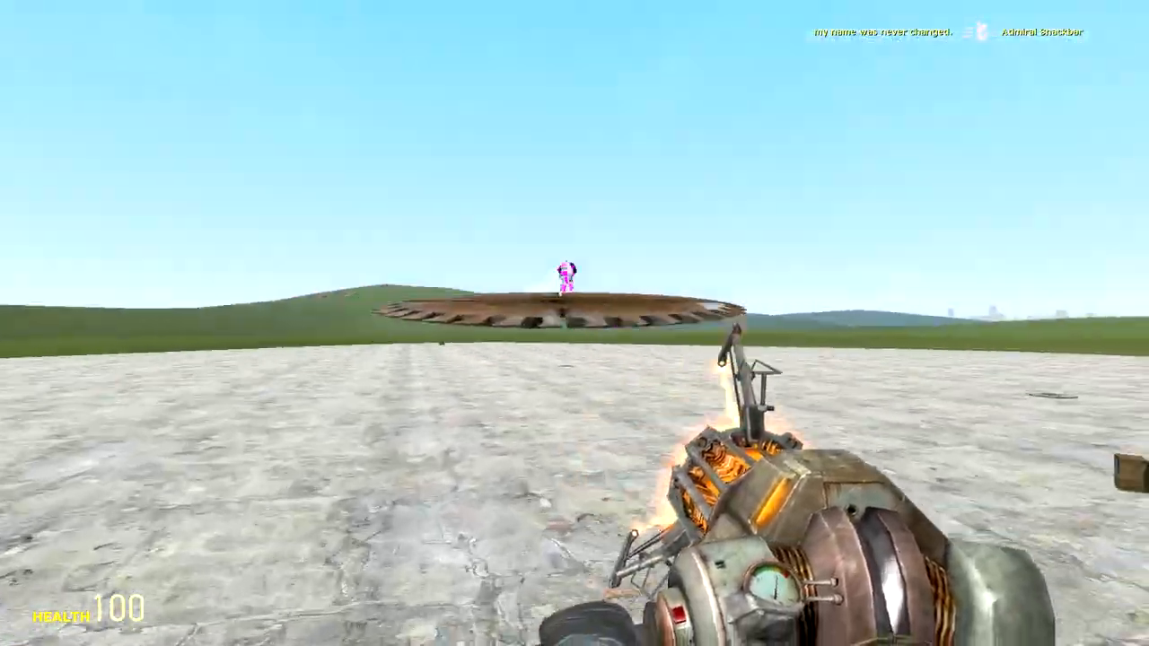
left_click(574, 323)
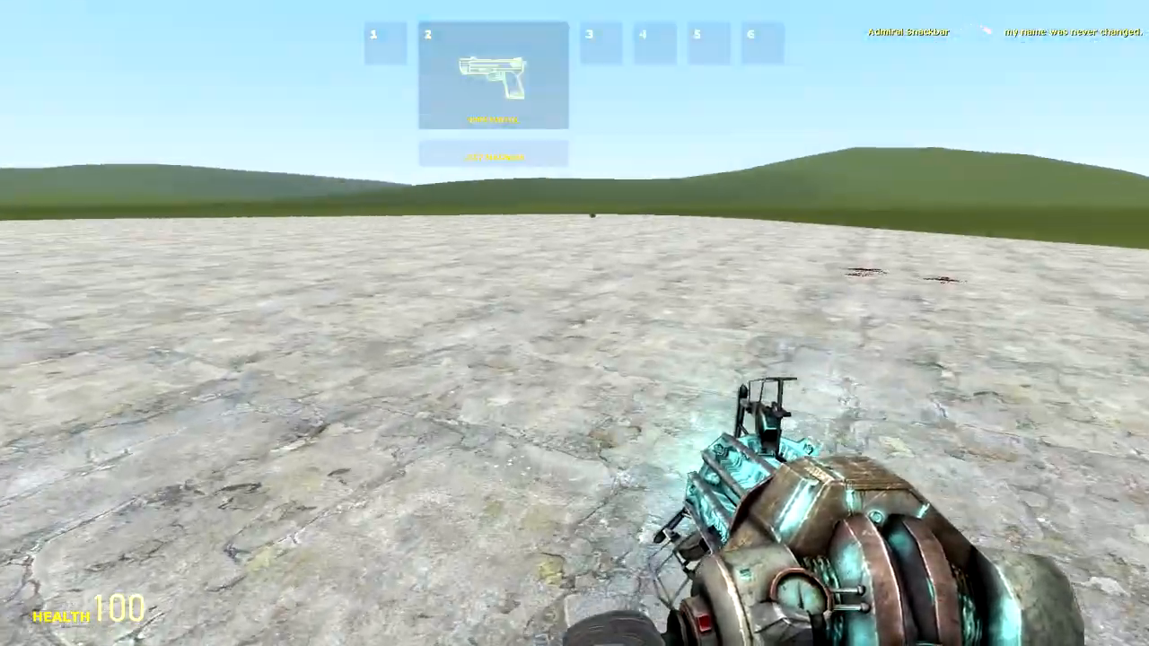
left_click(574, 323)
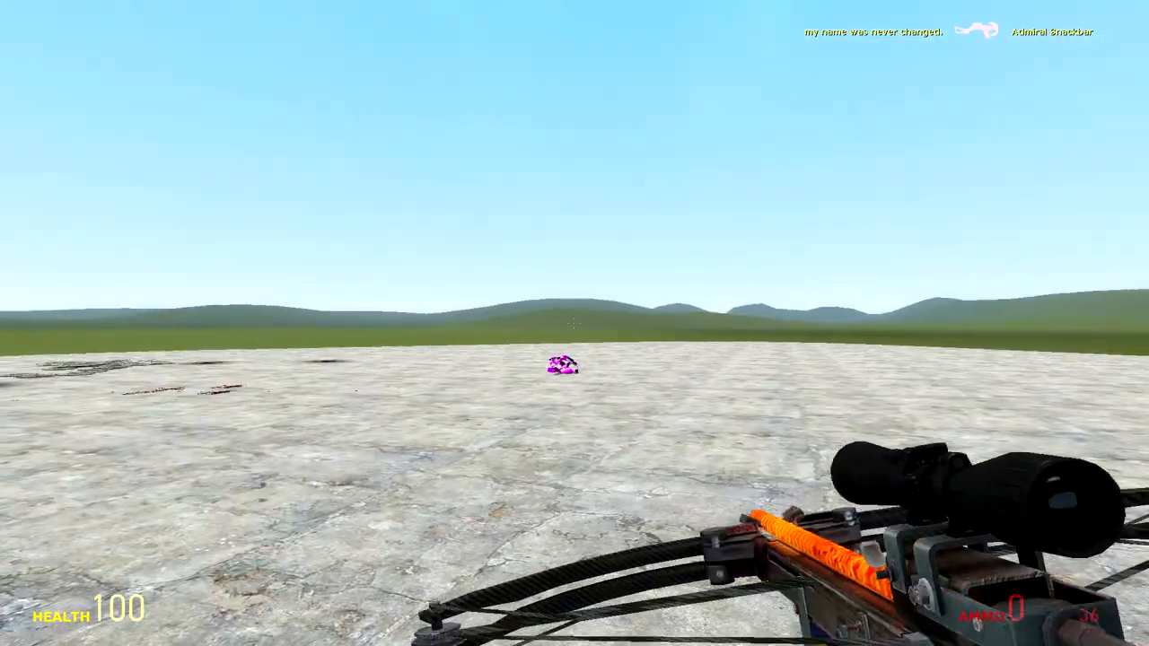
scroll(574, 323, "up", 1)
left_click(575, 323)
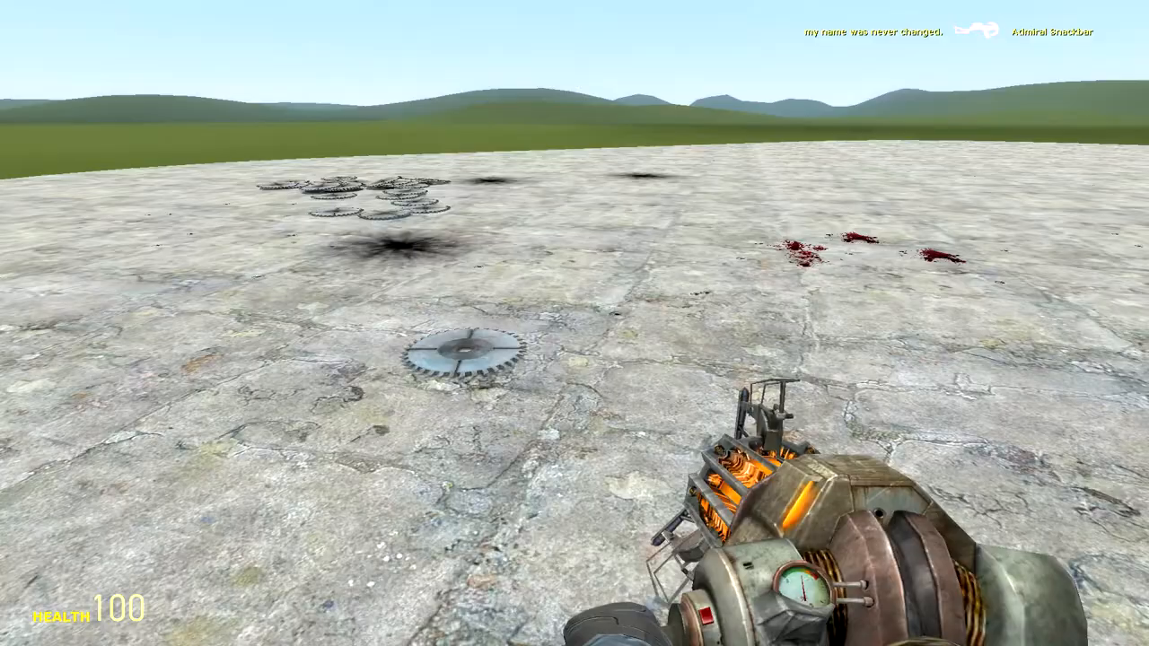
left_click(574, 323)
left_click(575, 323)
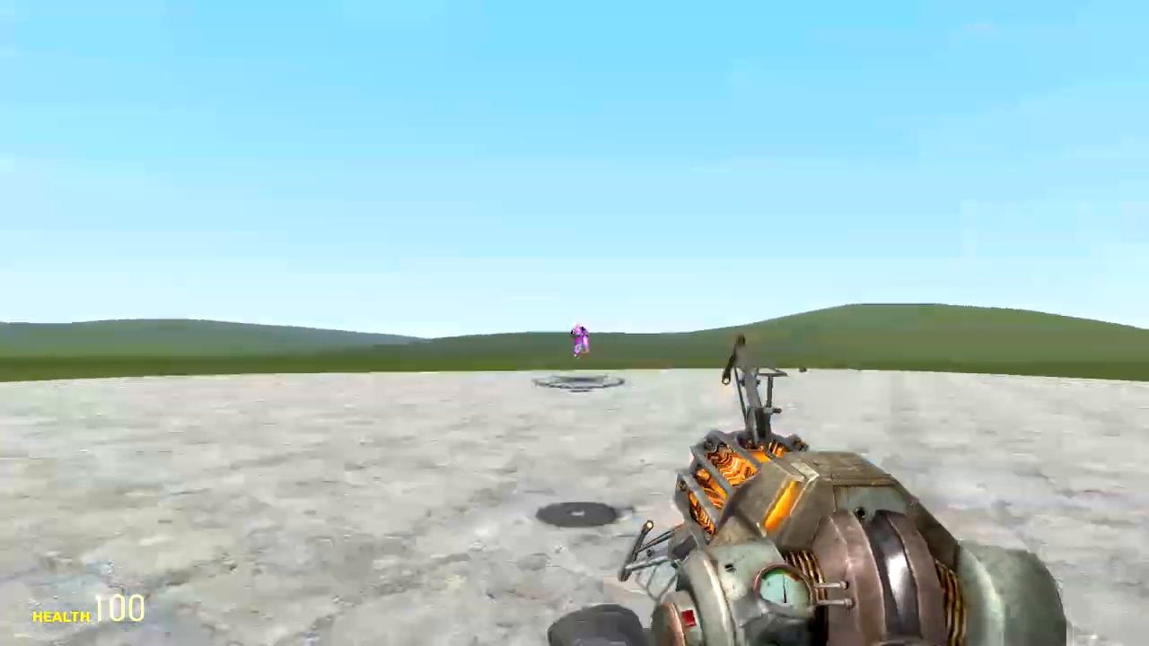
scroll(574, 323, "down", 2)
scroll(574, 323, "up", 2)
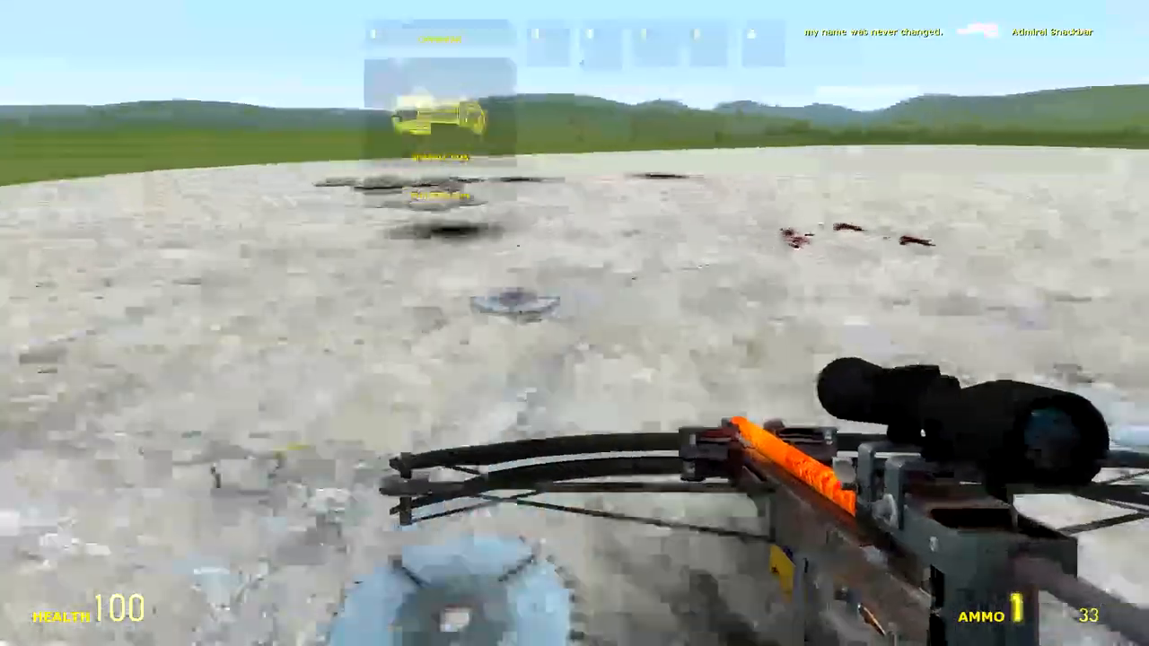
Hurl two more saw blades at the pink player, shoot at them, and return to the gravity gun.
left_click(575, 323)
right_click(575, 323)
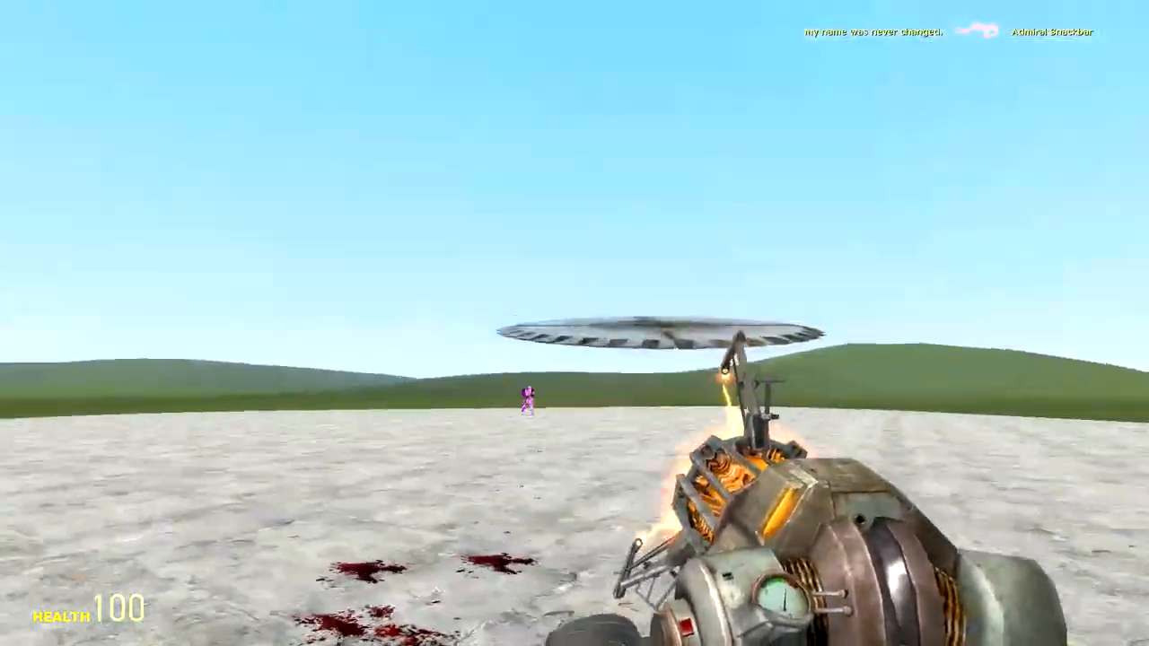
left_click(574, 323)
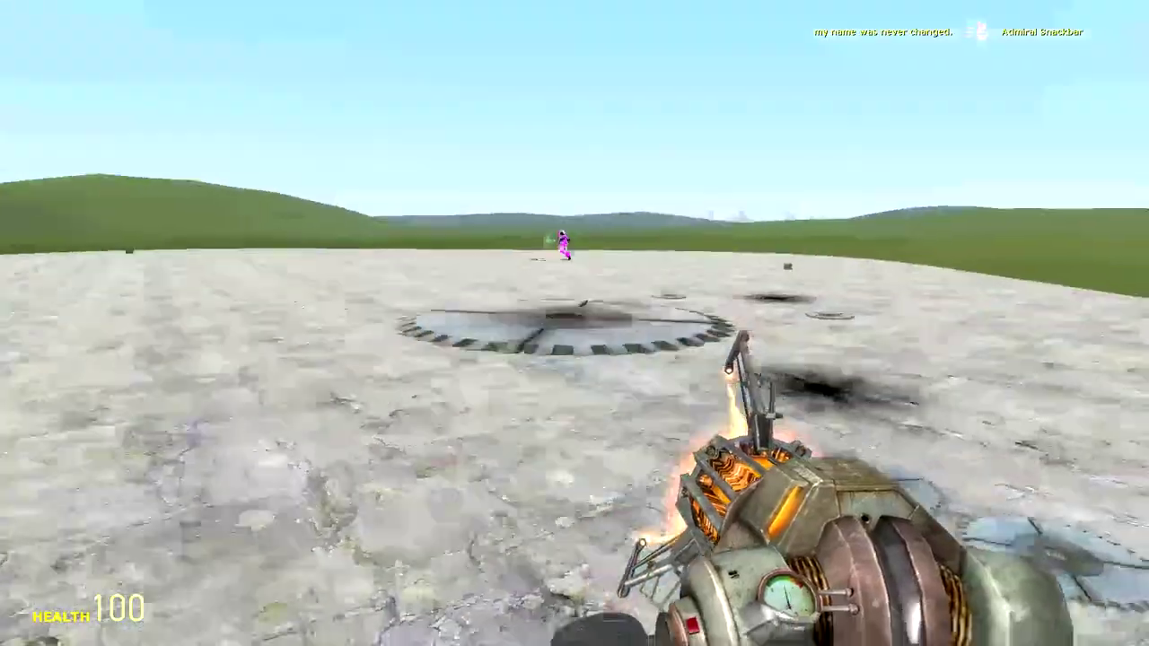
right_click(574, 323)
left_click(574, 323)
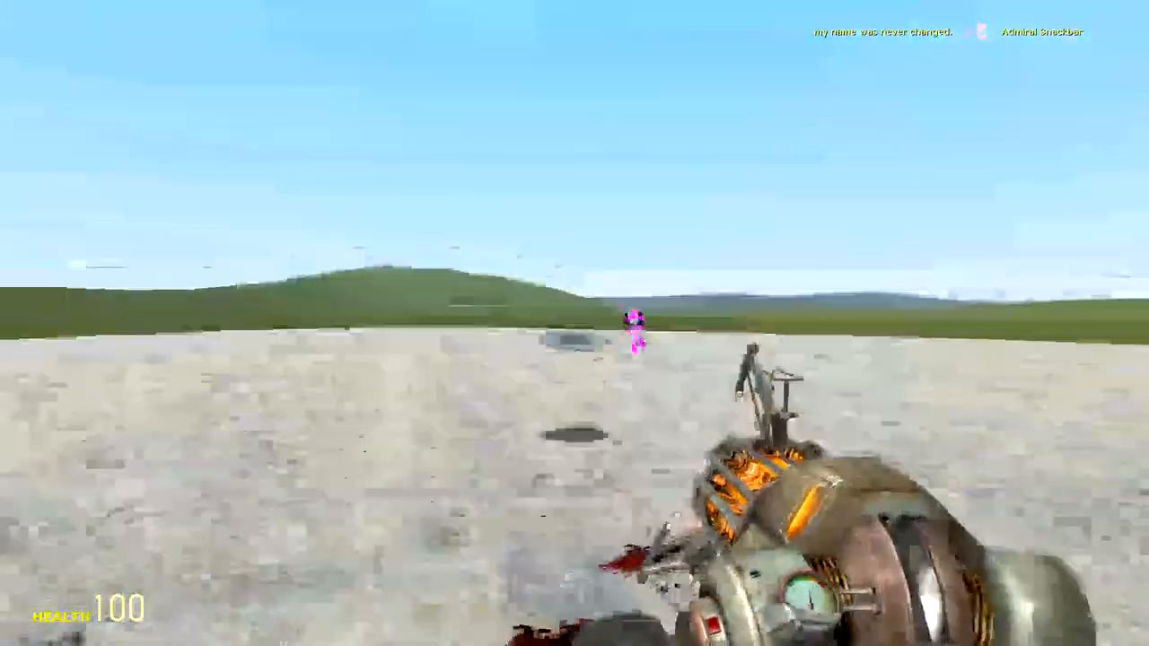
scroll(574, 323, "down", 1)
left_click(574, 323)
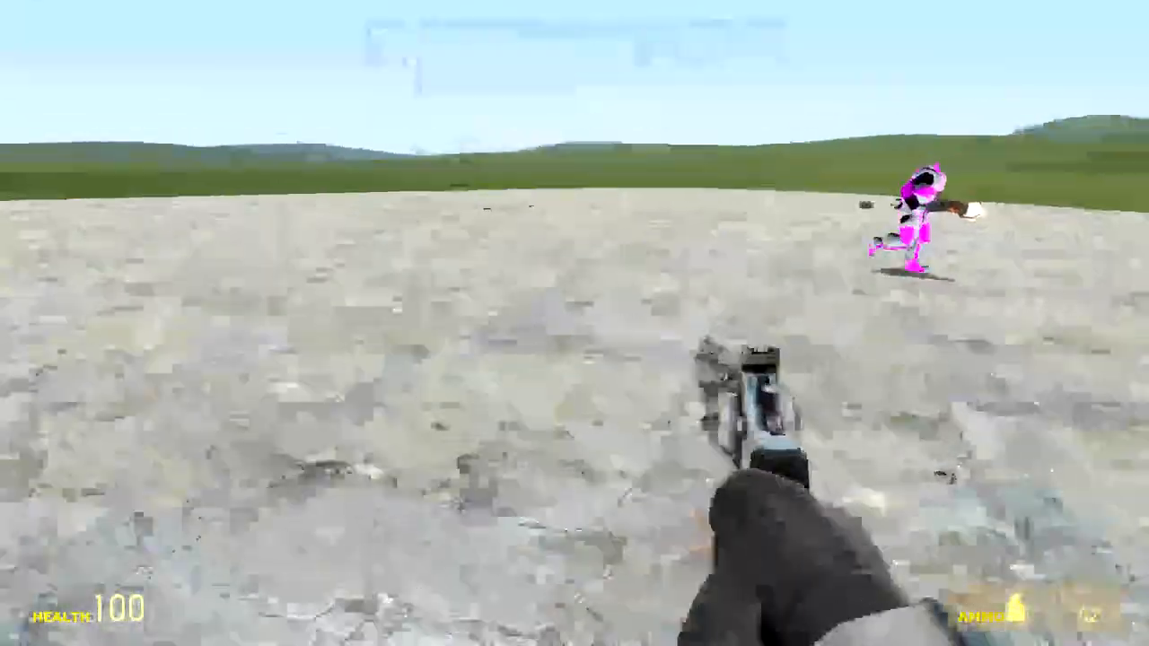
scroll(574, 323, "up", 1)
left_click(574, 323)
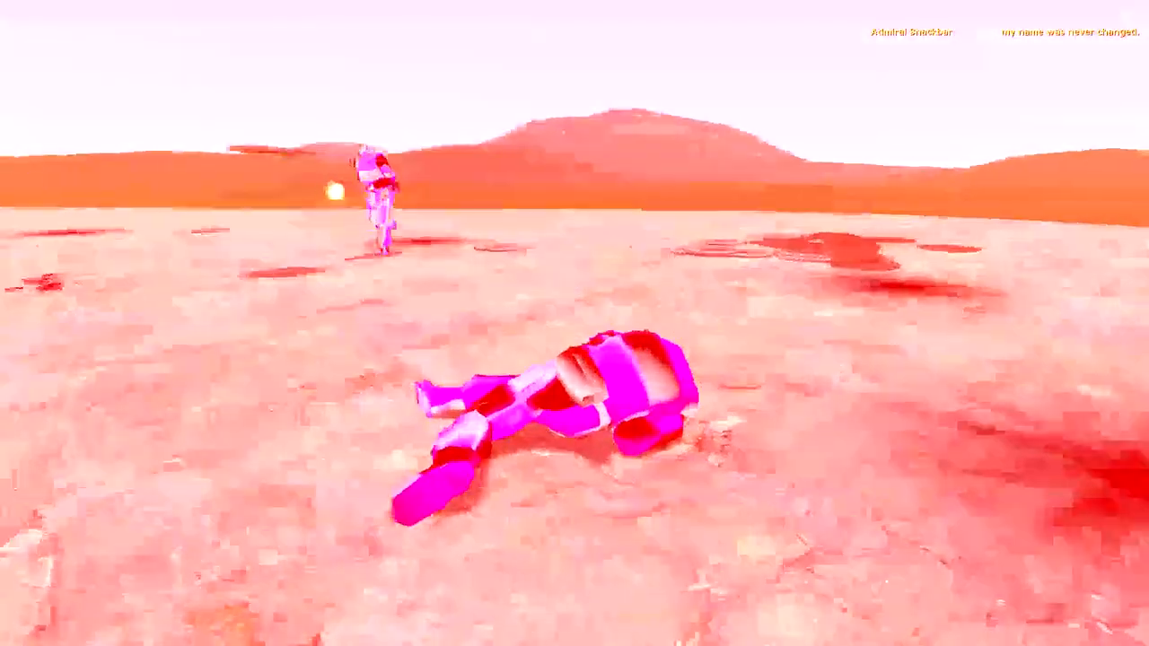
Respawn on the flat map and swap from the pistol back to the gravity gun.
left_click(574, 323)
scroll(575, 323, "up", 1)
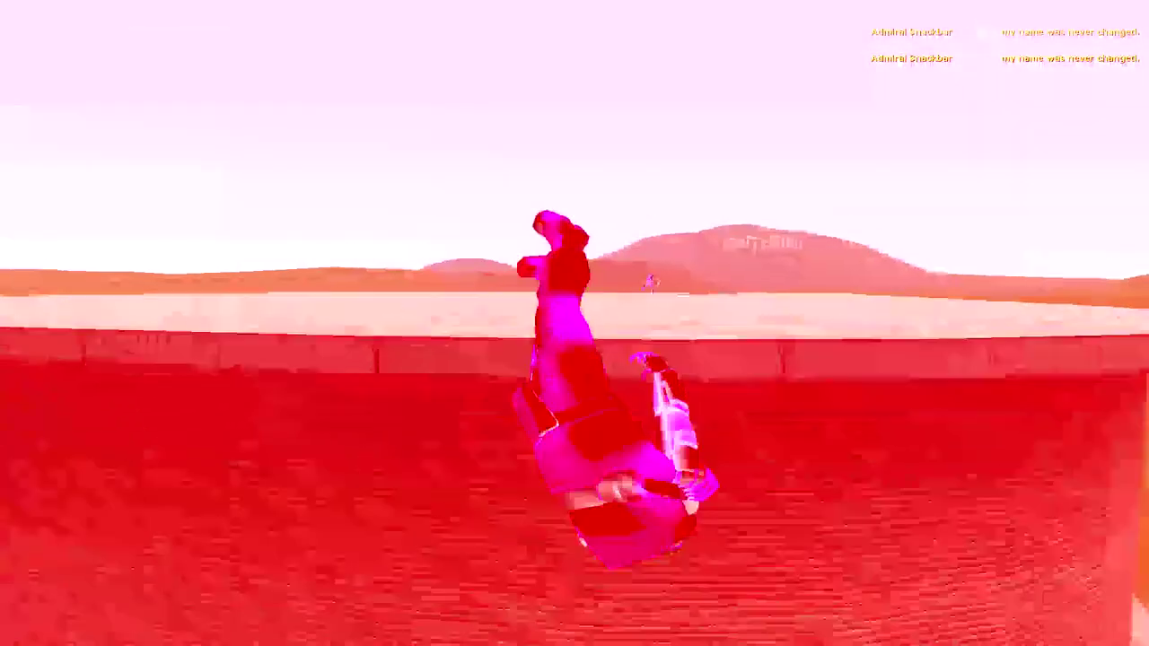
left_click(575, 323)
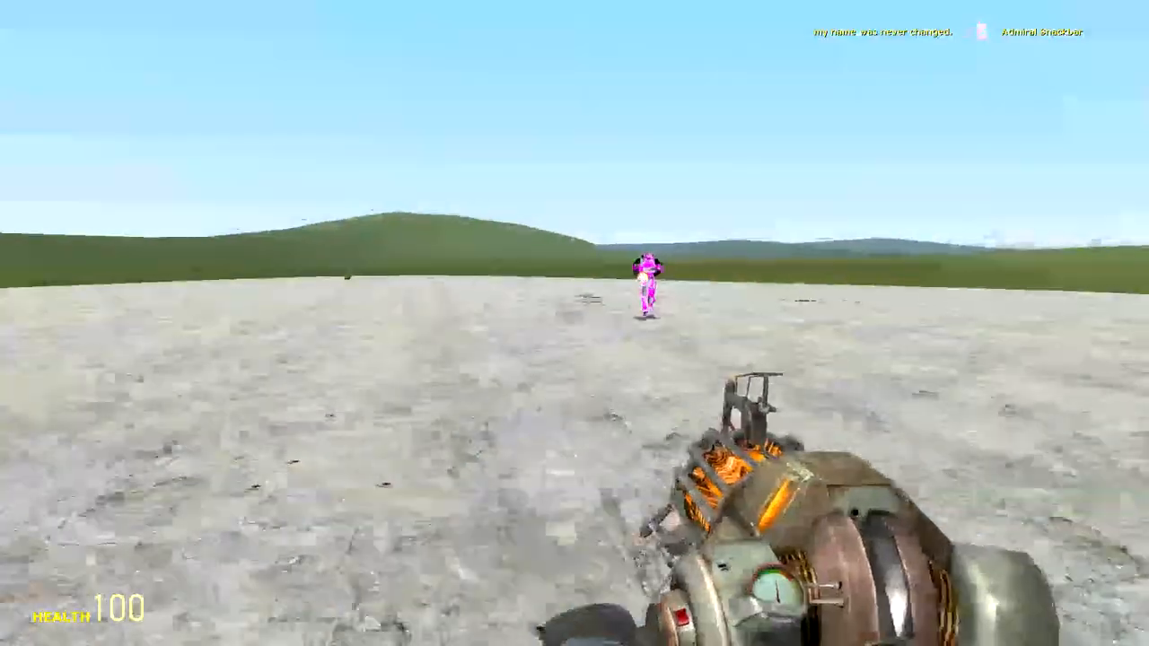
key("2")
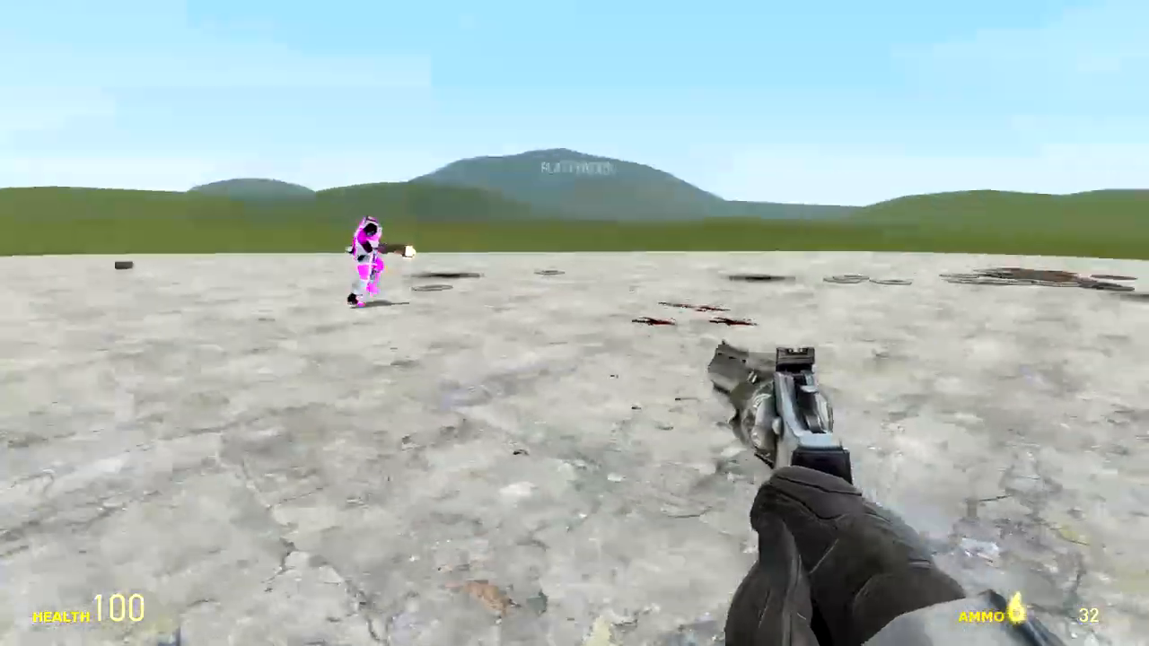
key("1")
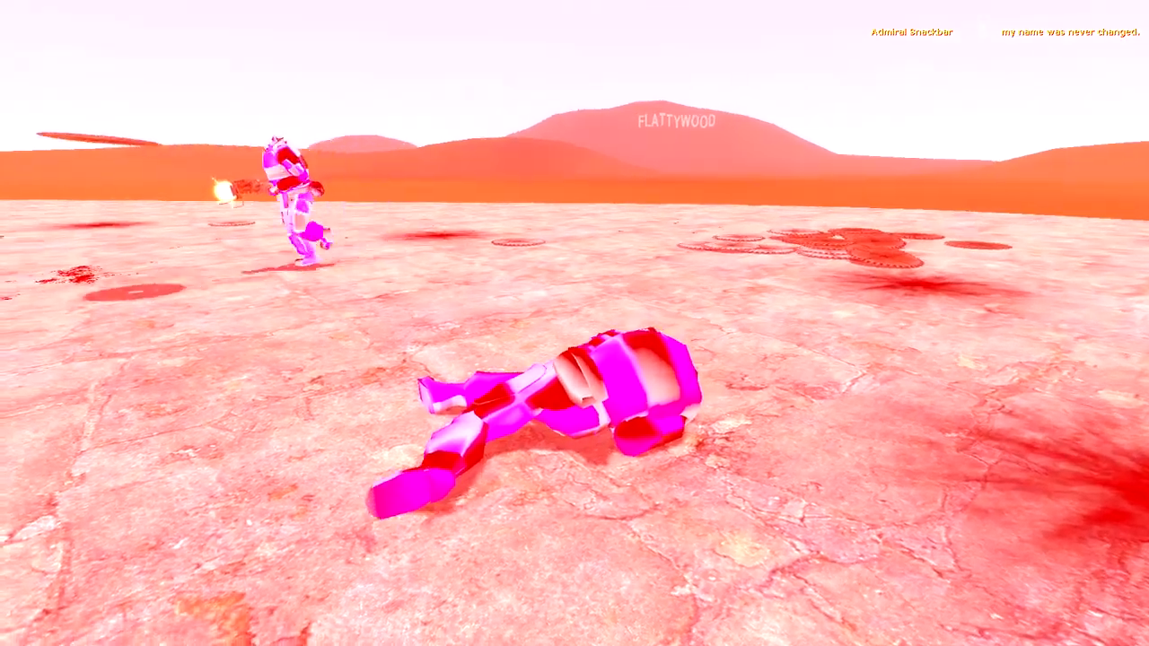
Respawn after the revolver exchange, coming back with the gravity gun at full health.
key("space")
left_click(574, 323)
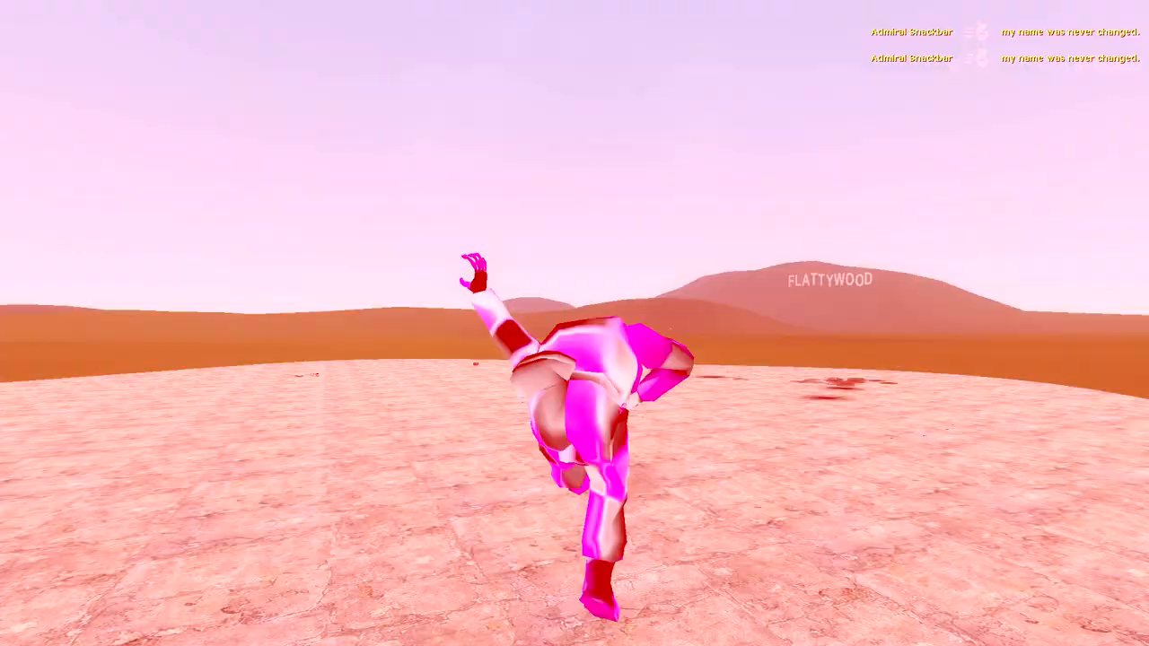
key("space")
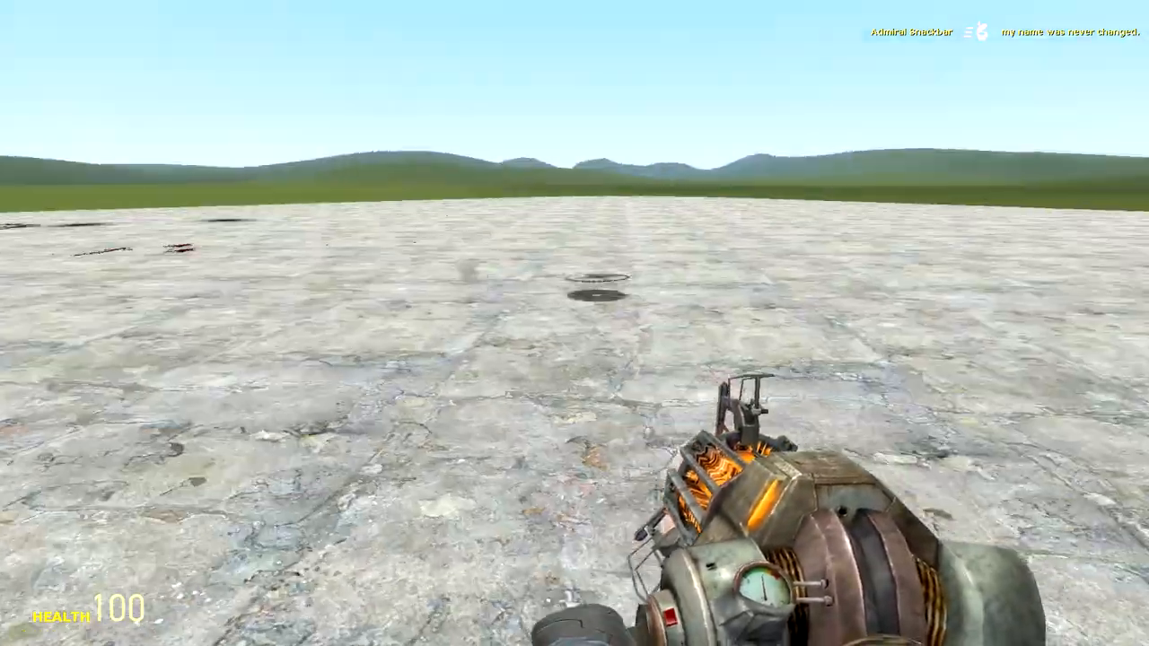
Respawn, then grab two saw blades with the gravity gun and punt them at the pink player.
key("space")
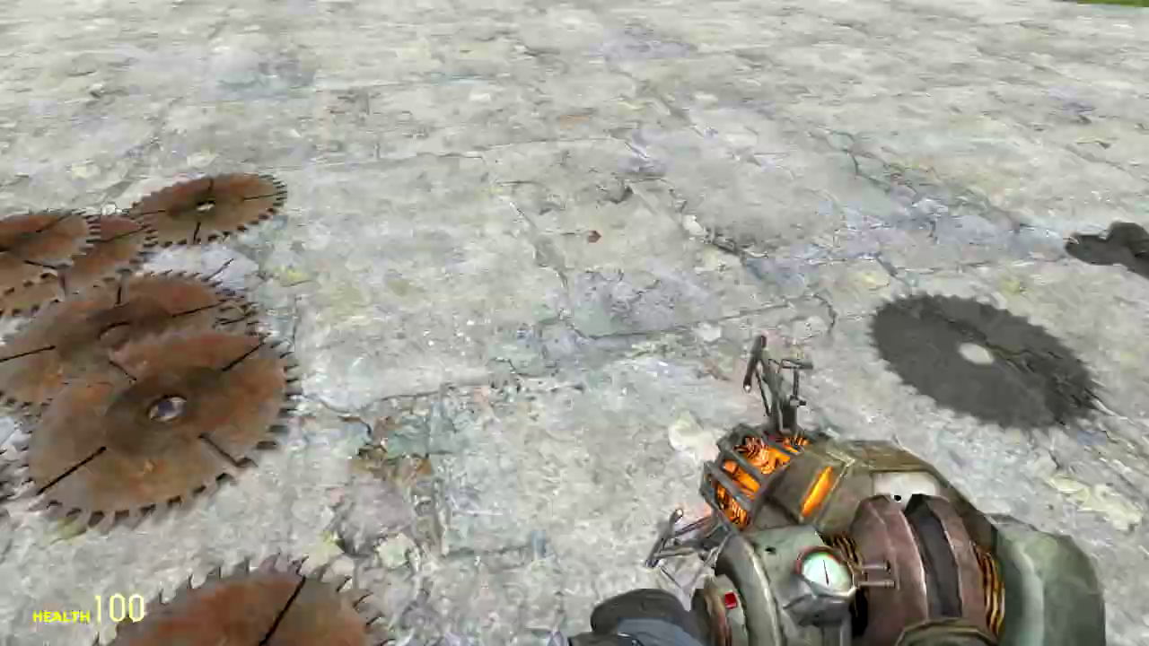
right_click(574, 324)
left_click(575, 323)
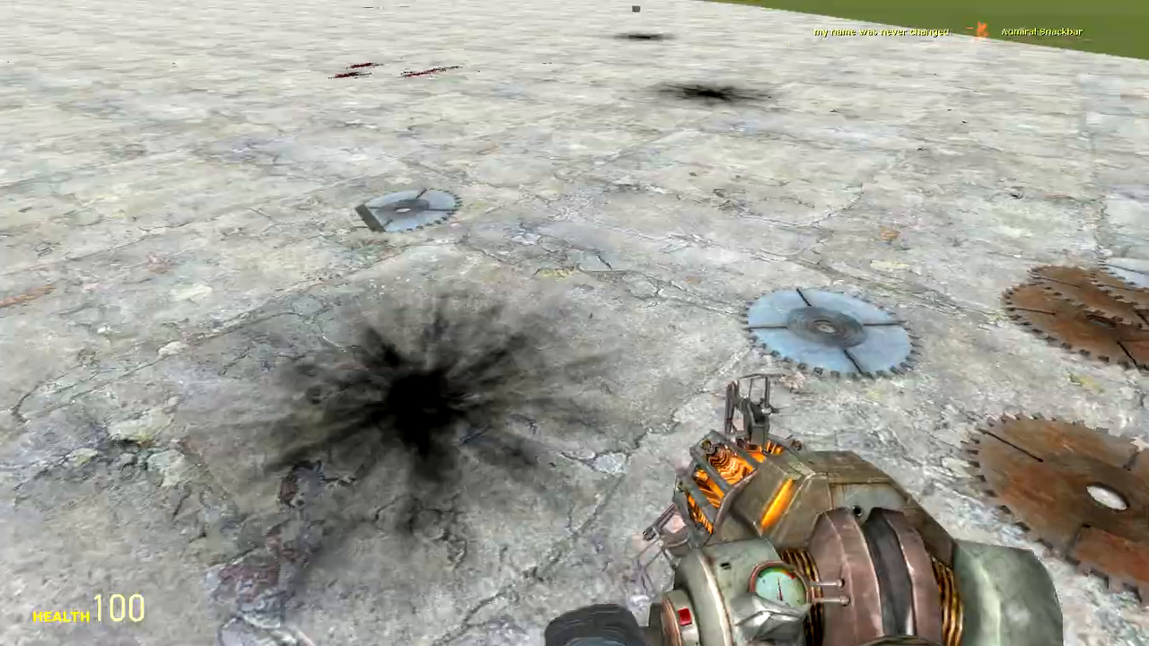
right_click(574, 324)
left_click(574, 323)
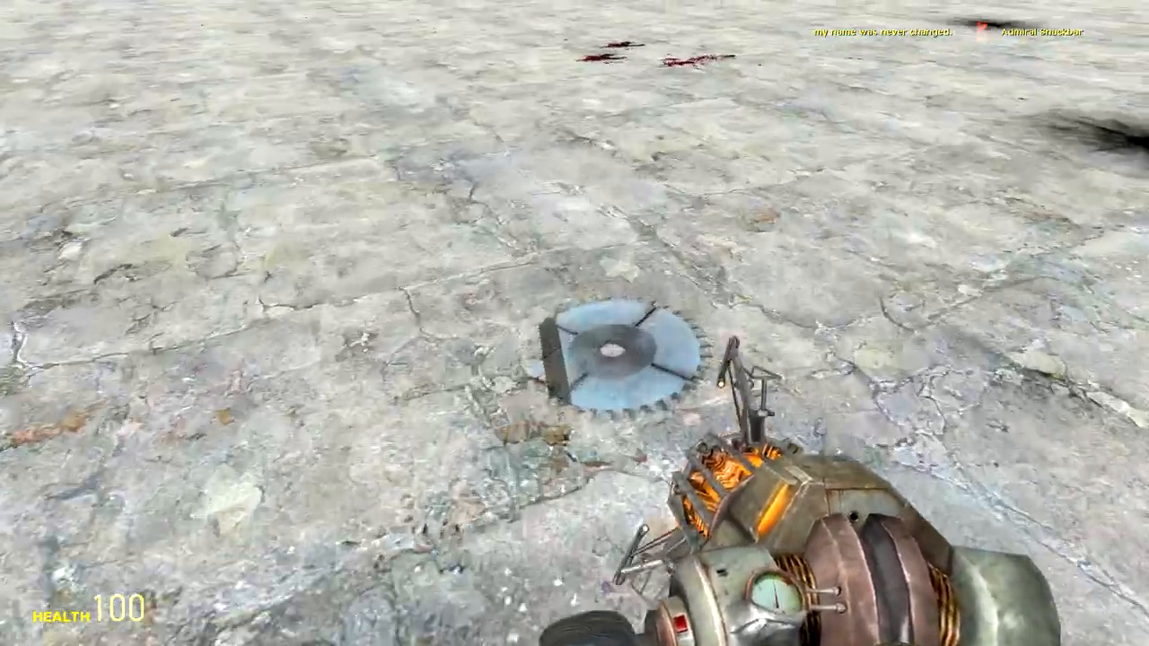
Pick up more saw blades from the ground and hurl them at the pink player, knocking them down.
right_click(575, 323)
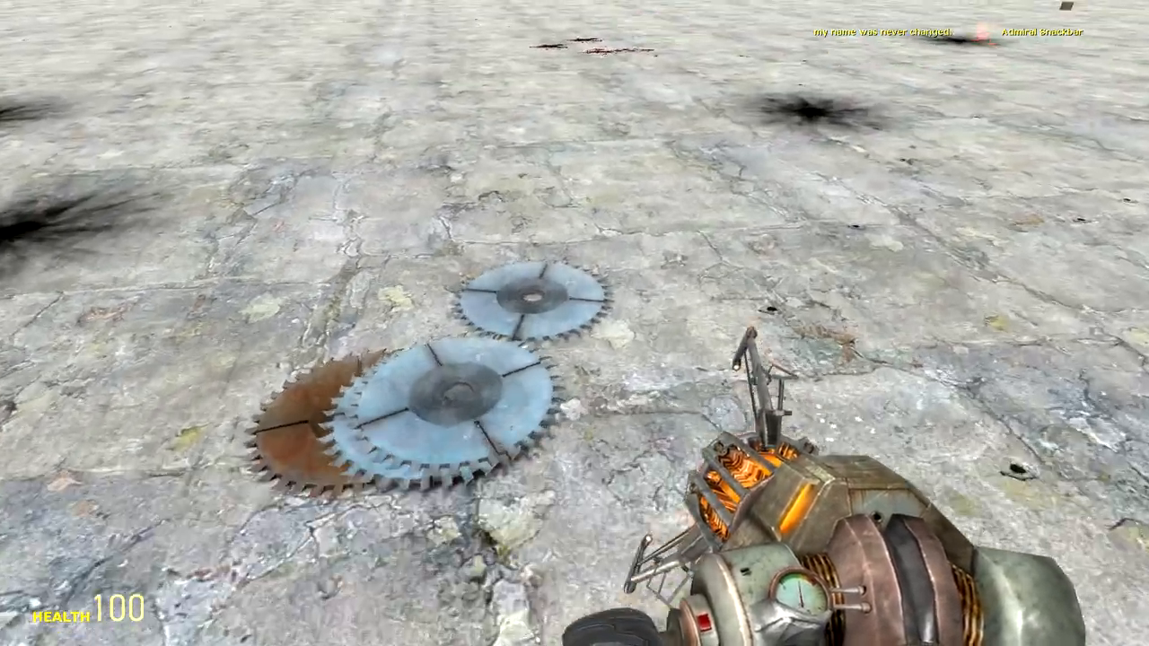
right_click(574, 323)
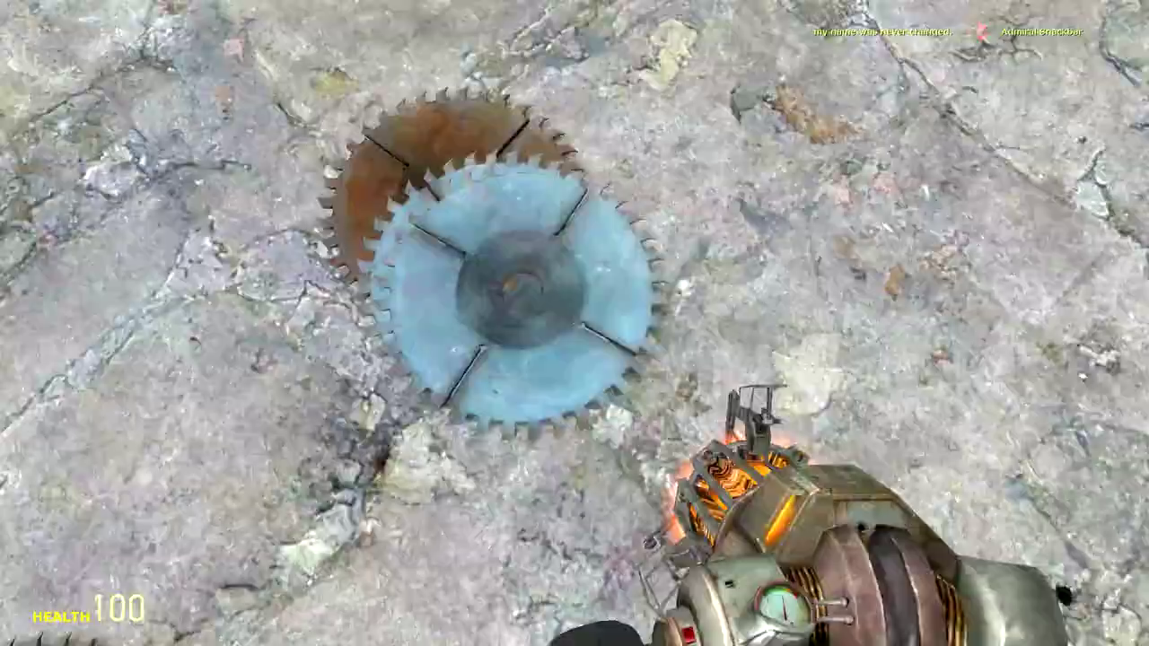
right_click(575, 323)
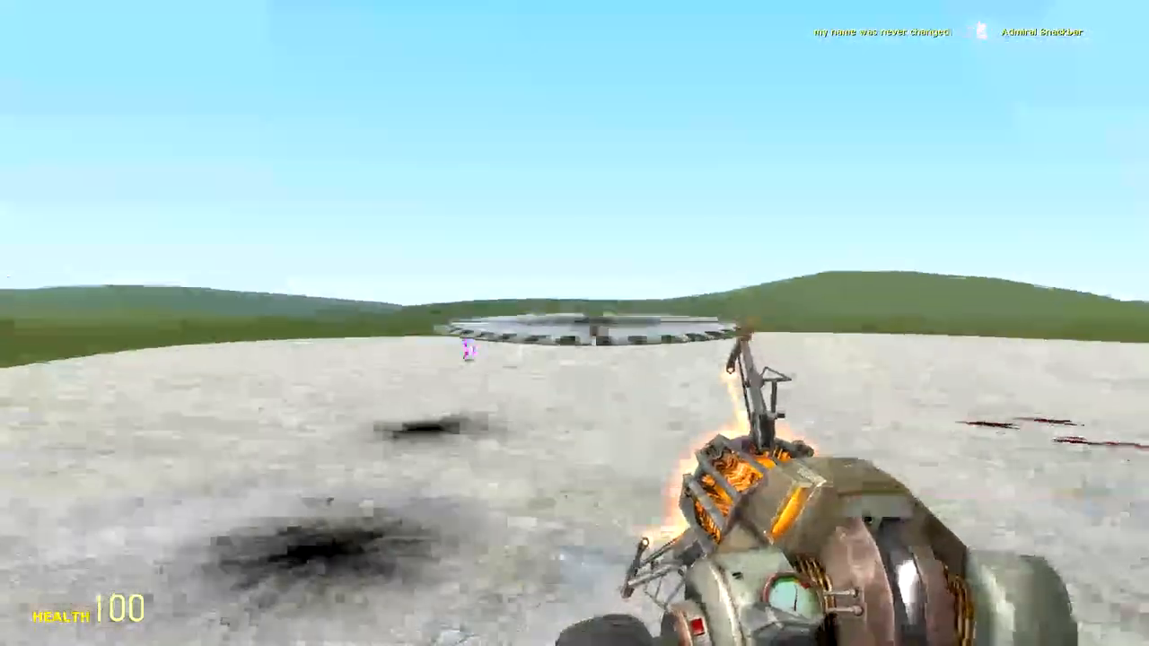
left_click(574, 323)
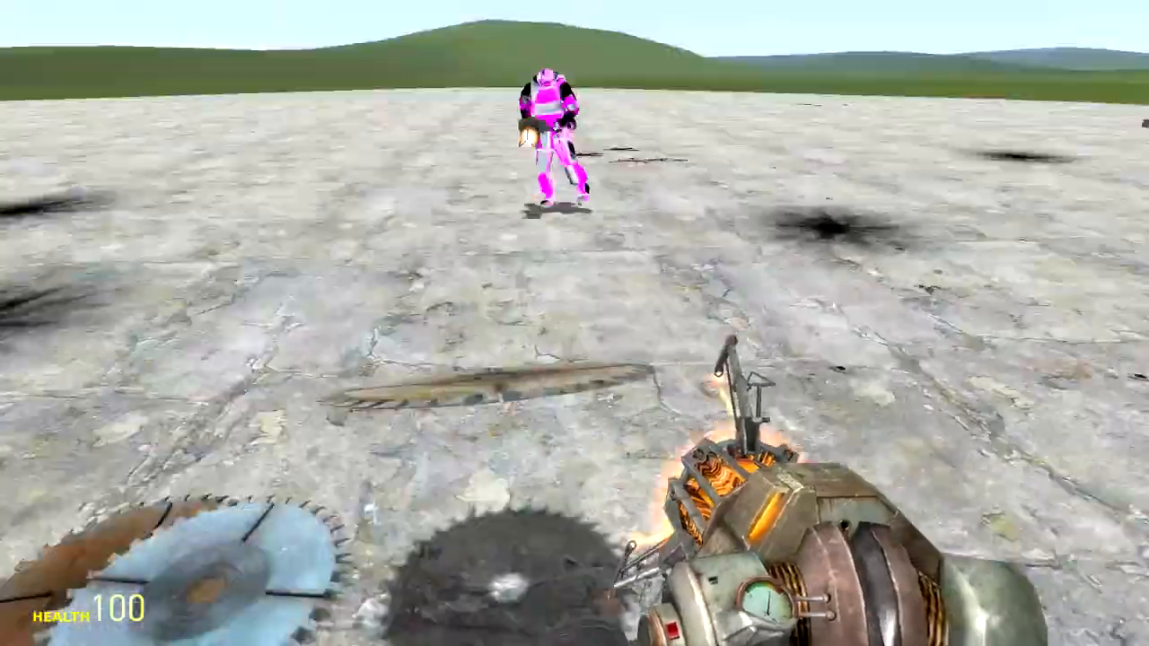
right_click(574, 323)
right_click(575, 323)
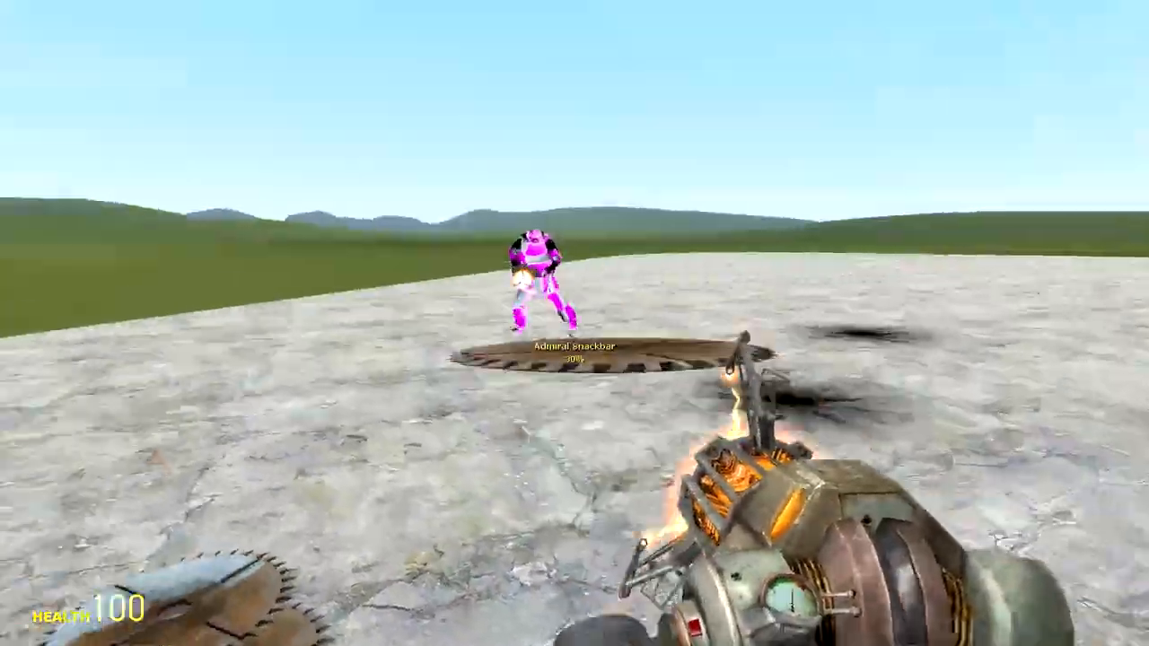
left_click(575, 323)
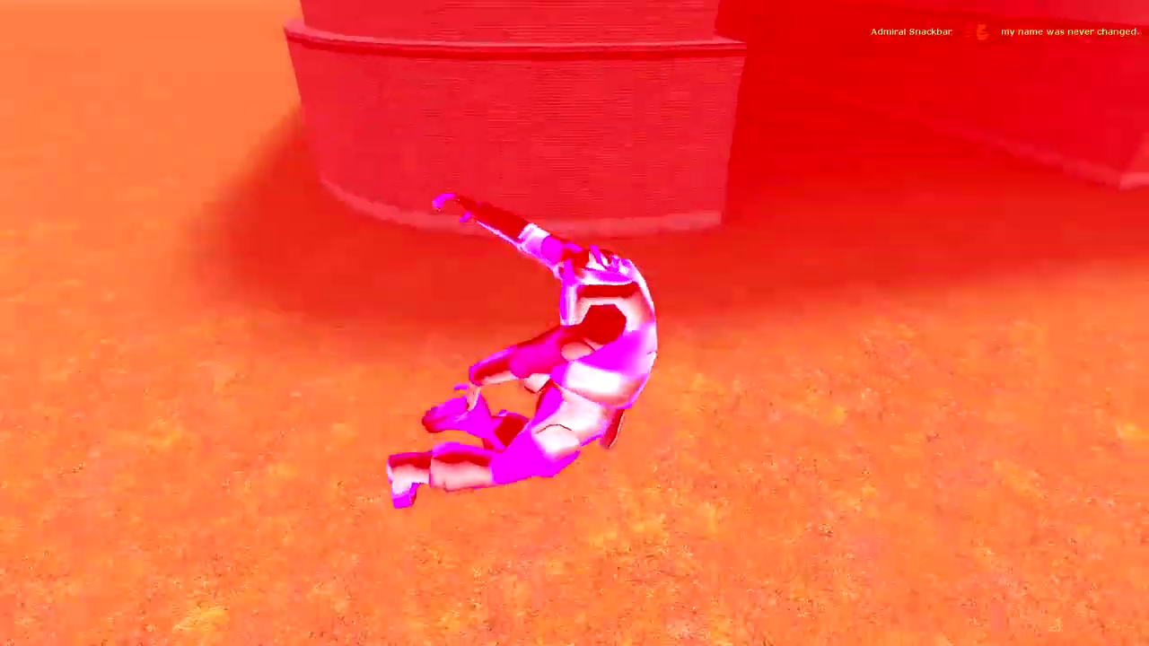
Respawn, fling one saw blade at the pink player, and respawn again over the heap of blades.
left_click(575, 323)
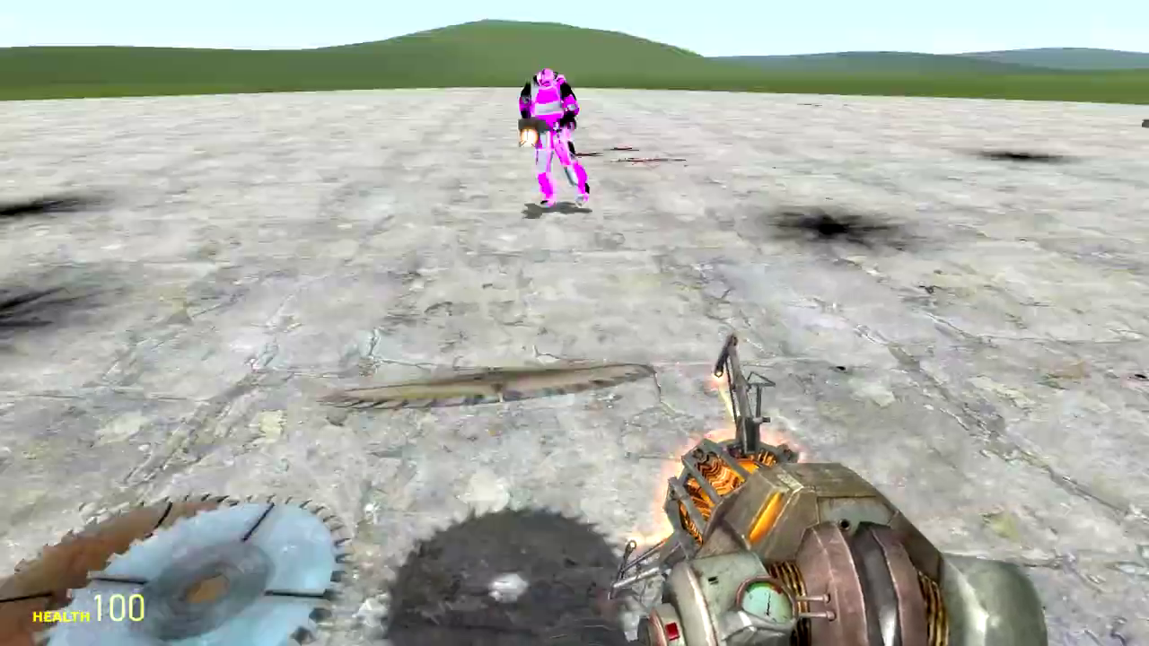
right_click(574, 323)
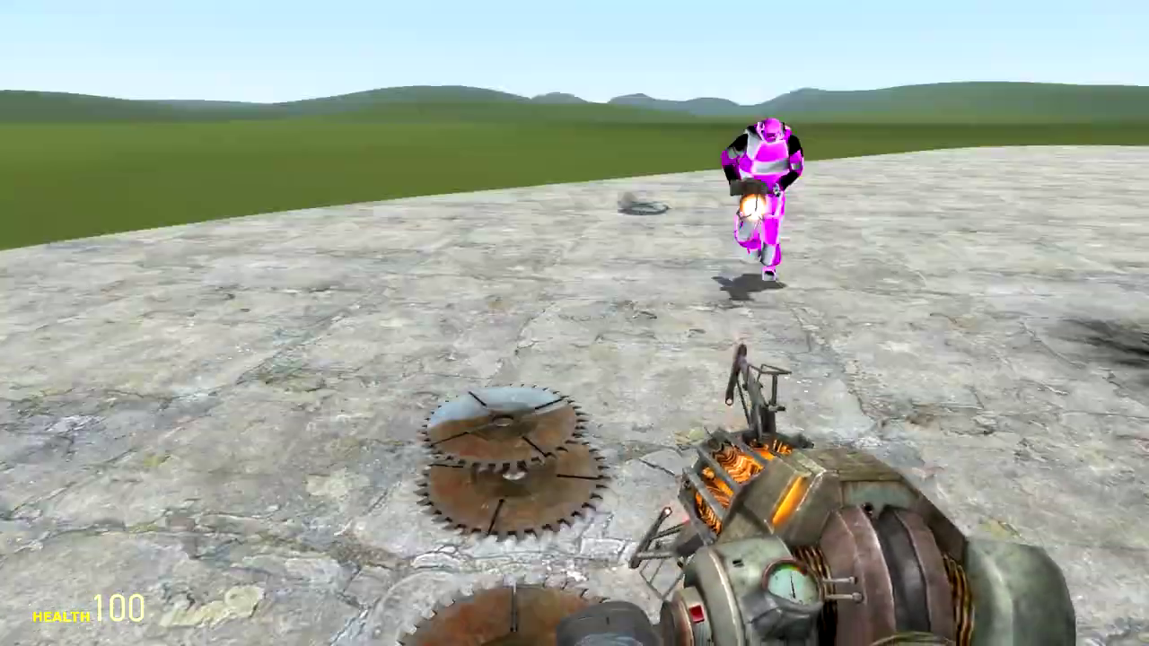
left_click(575, 324)
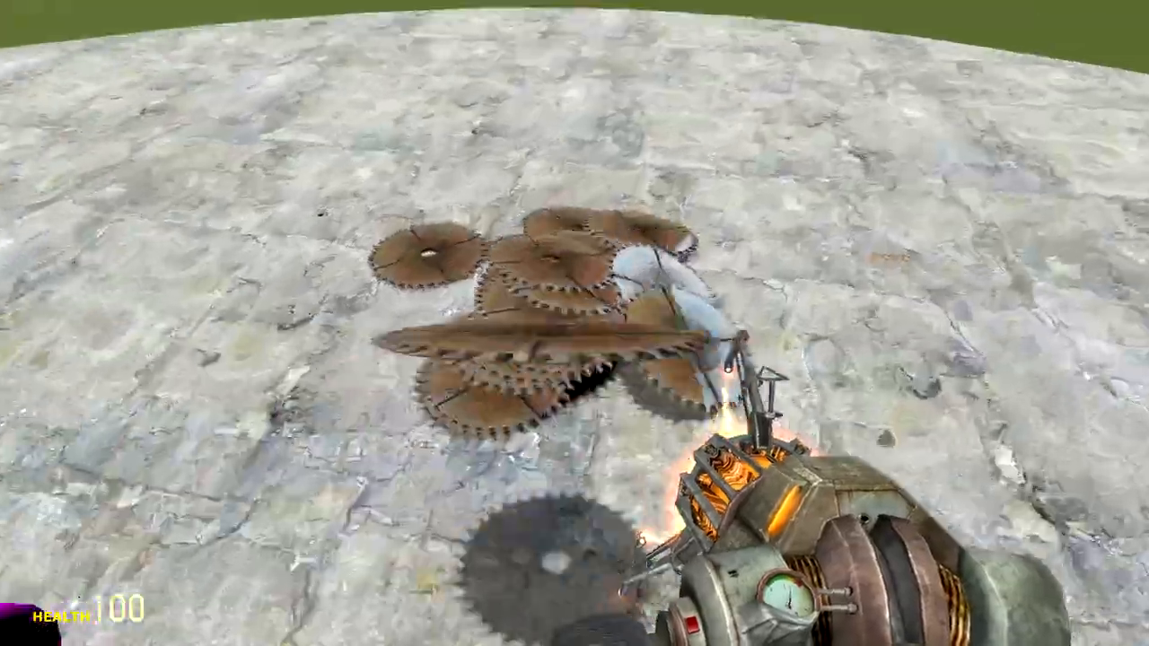
left_click(575, 323)
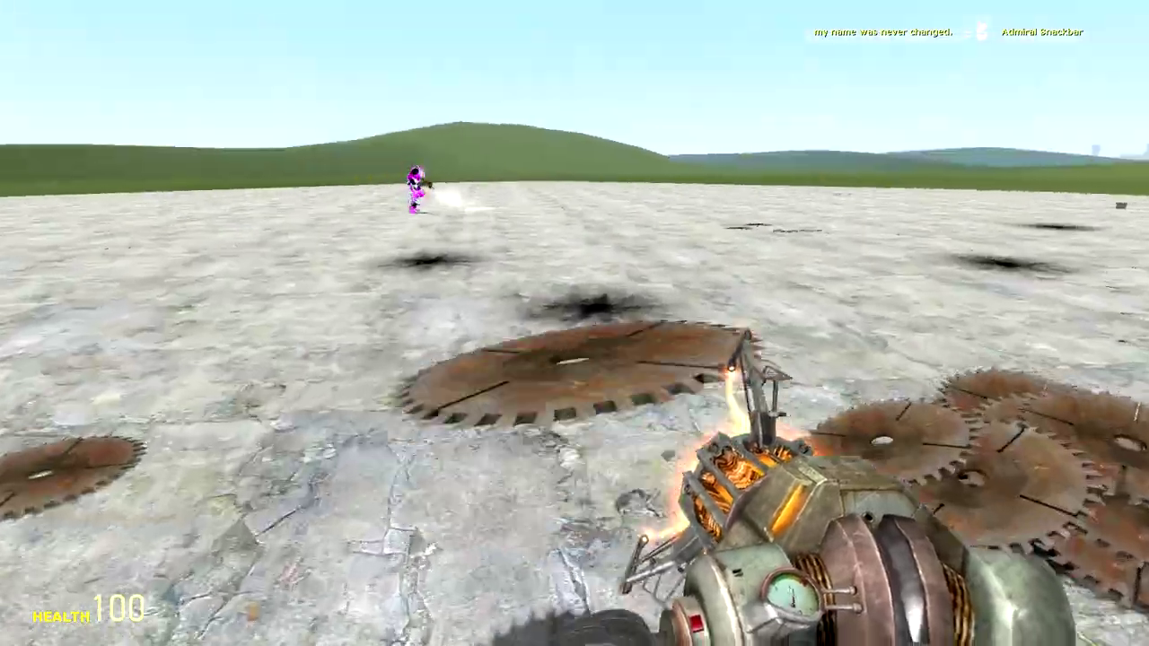
Launch three saw blades, including a large one, at the pink player while taking damage.
right_click(575, 323)
left_click(574, 323)
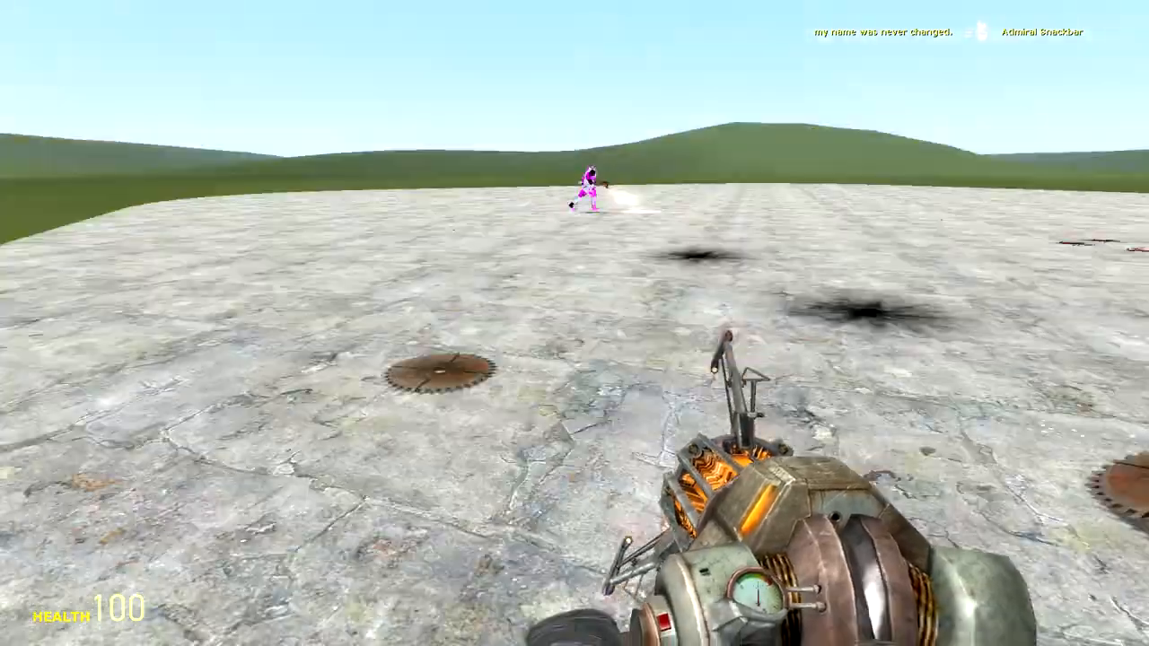
right_click(574, 324)
left_click(574, 324)
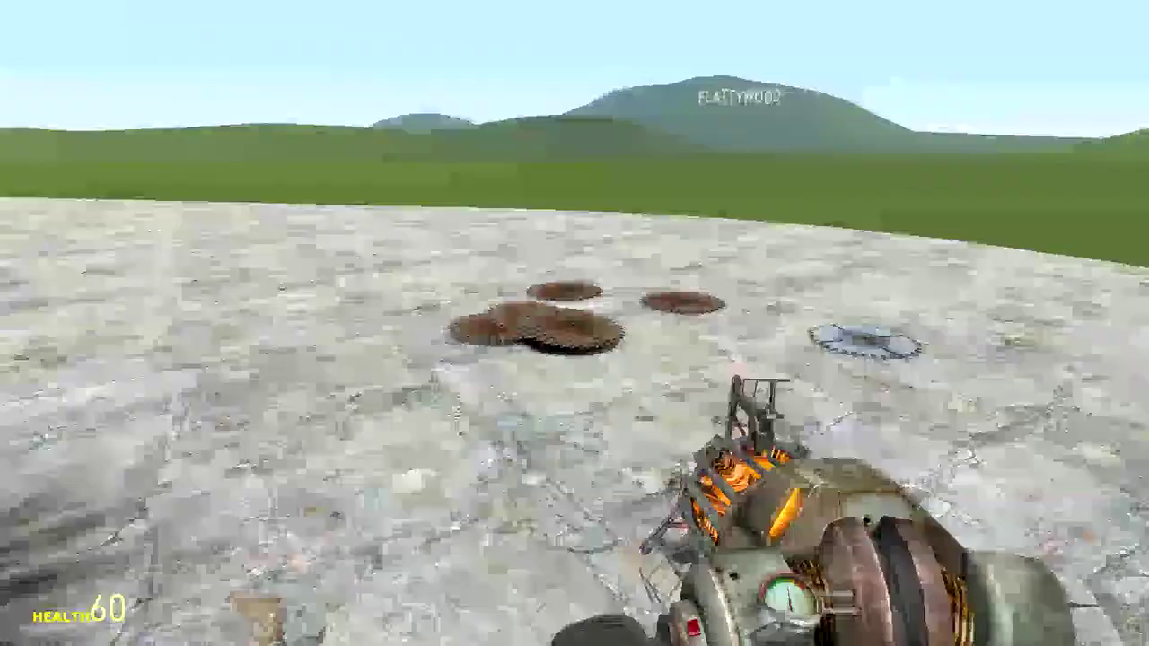
right_click(575, 323)
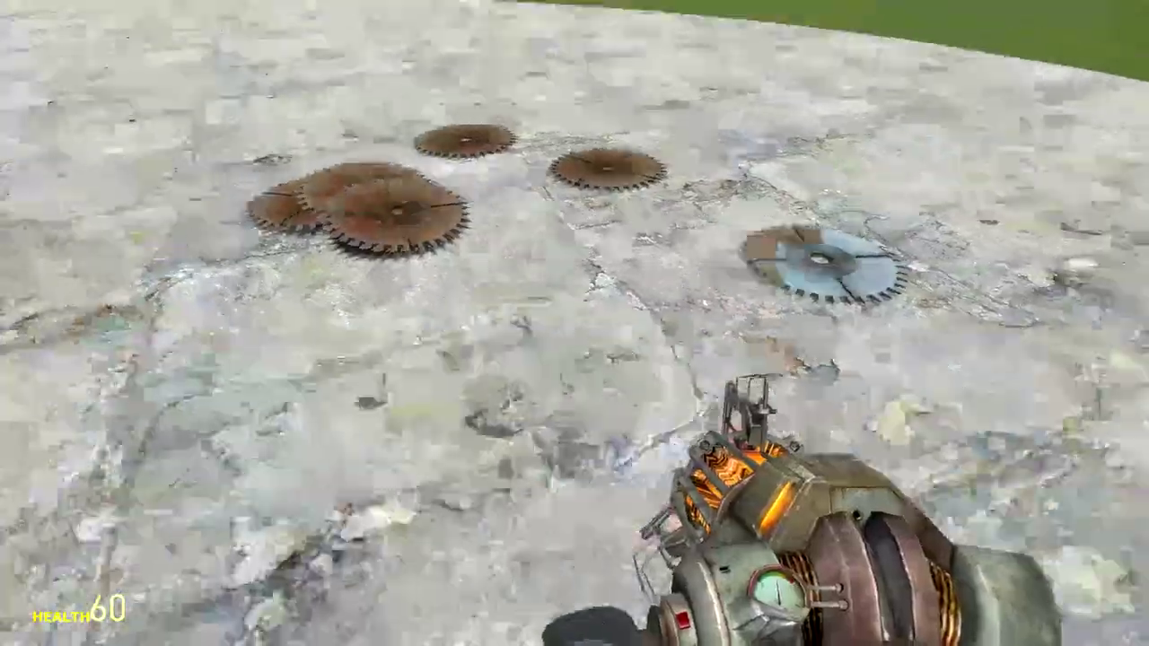
right_click(574, 323)
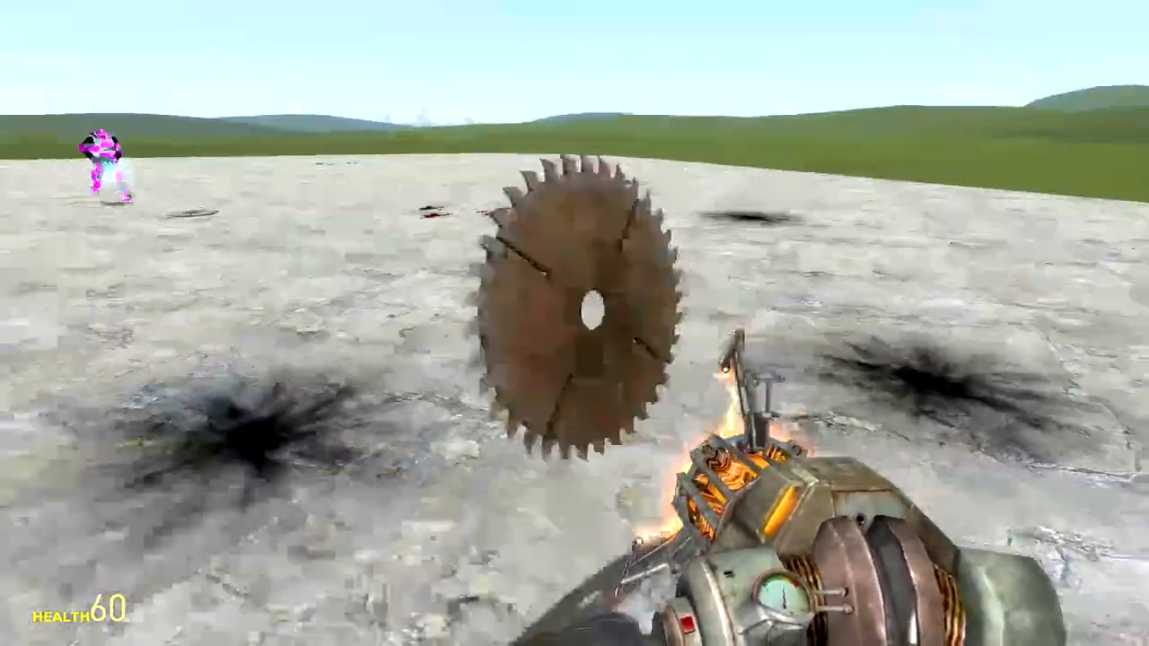
left_click(574, 323)
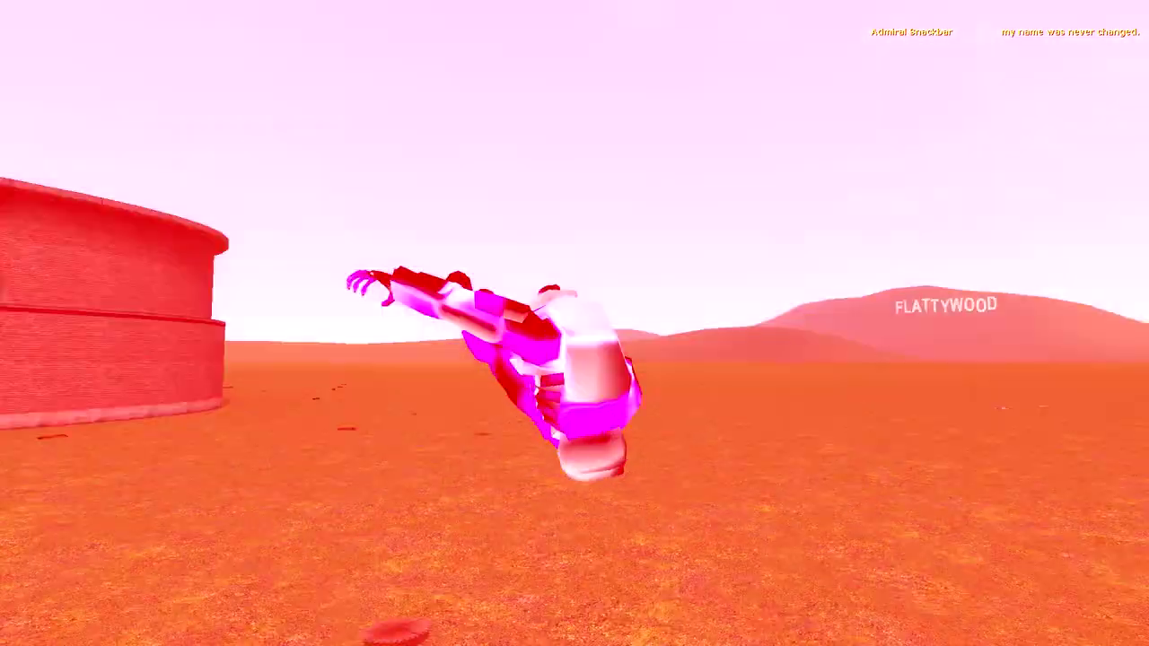
Respawn at full health and fire another saw blade toward the pink player.
left_click(574, 323)
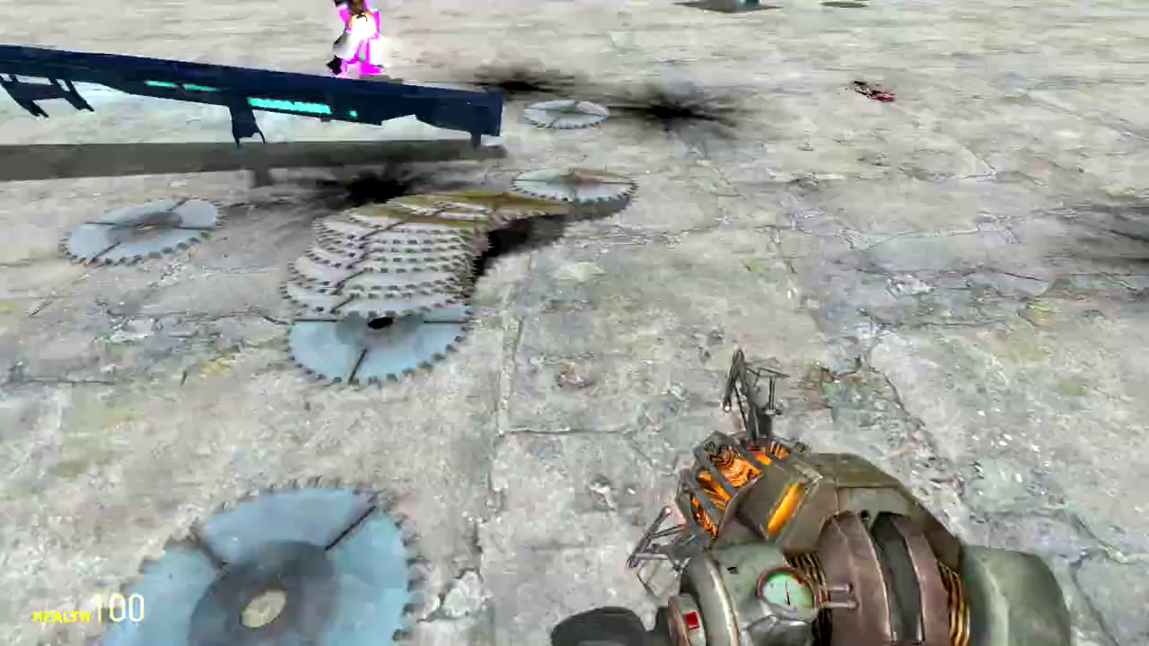
left_click(575, 323)
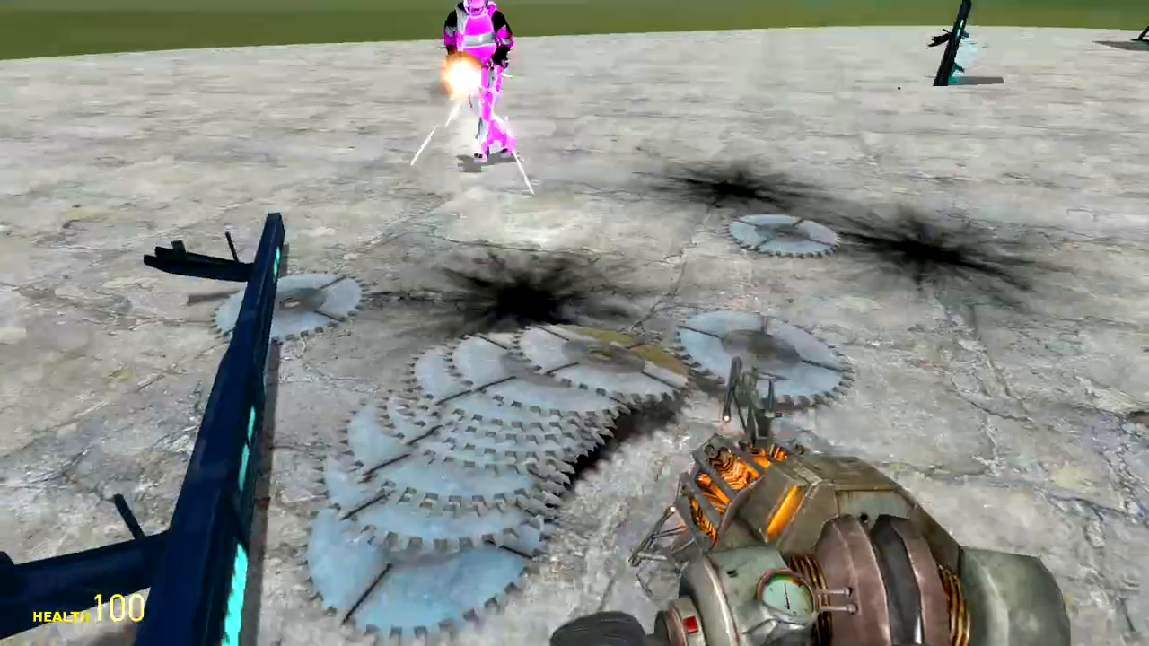